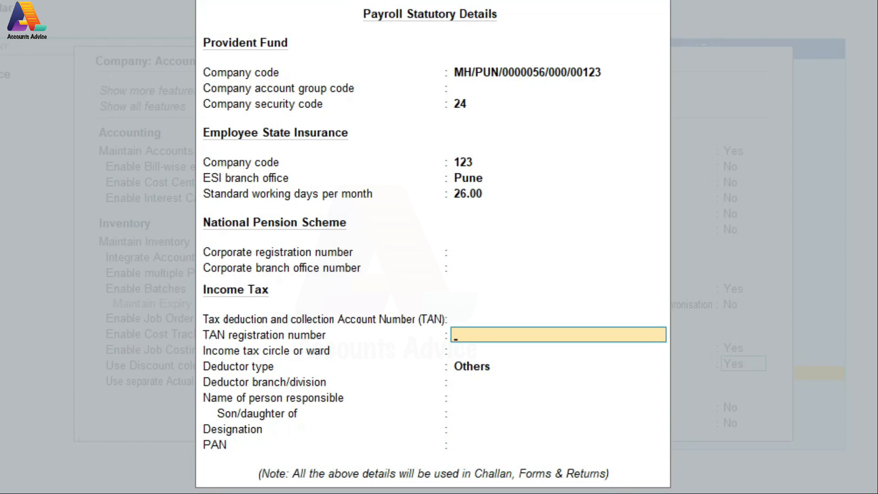
# - Enter the company's TAN and TAN registration number, with Pune as the income tax ward
pyautogui.hotkey('shift', 'Tab')
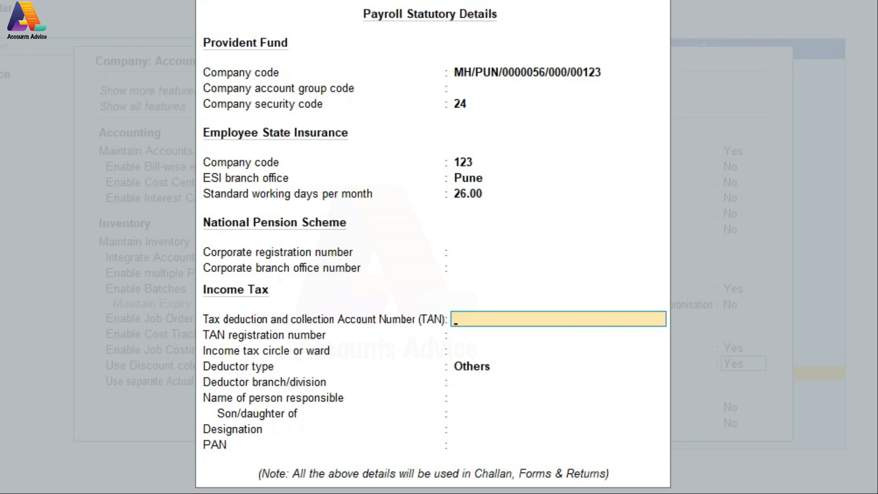
pyautogui.write('AAAAP2345D')
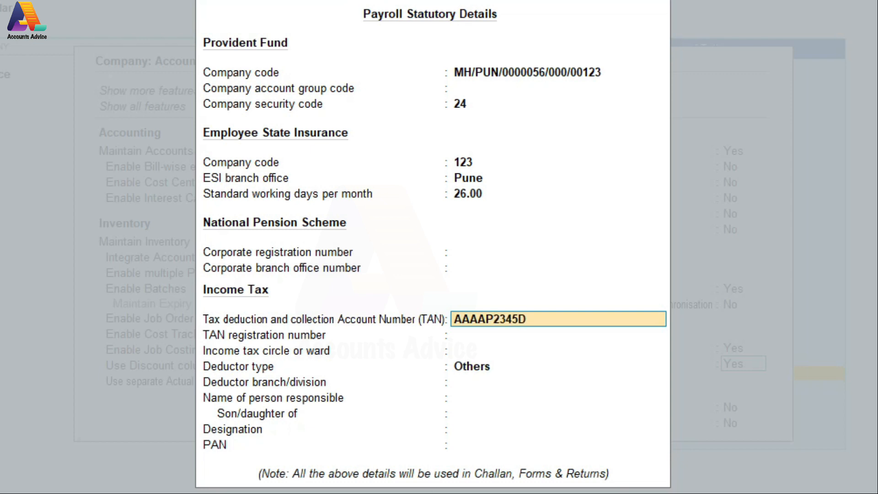
pyautogui.press('Return')
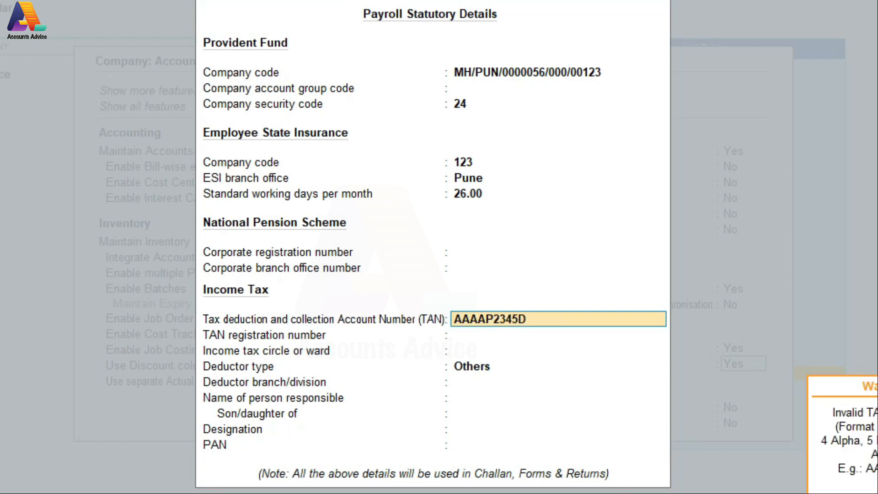
pyautogui.press('Return')
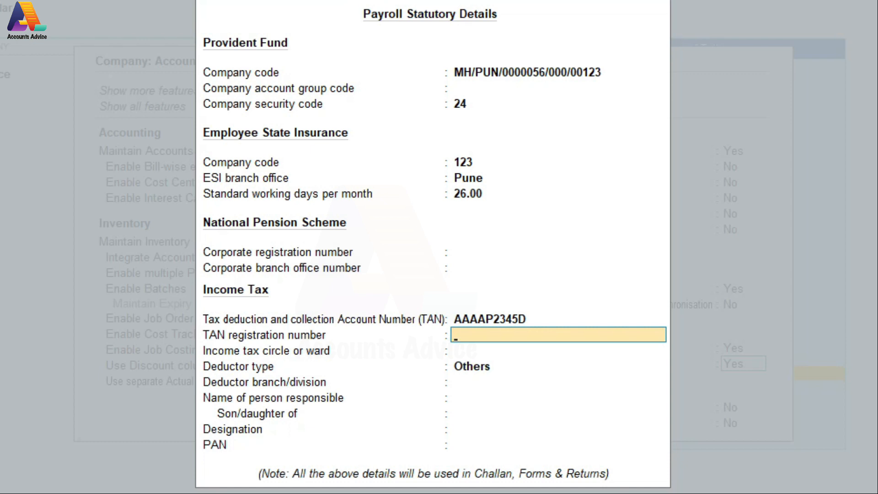
pyautogui.write('123456')
pyautogui.press('Return')
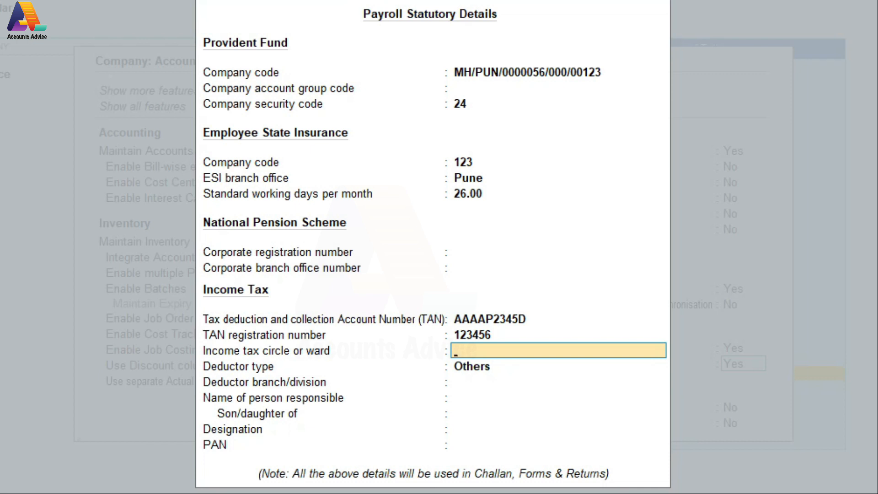
pyautogui.write('Pune')
pyautogui.press('Return')
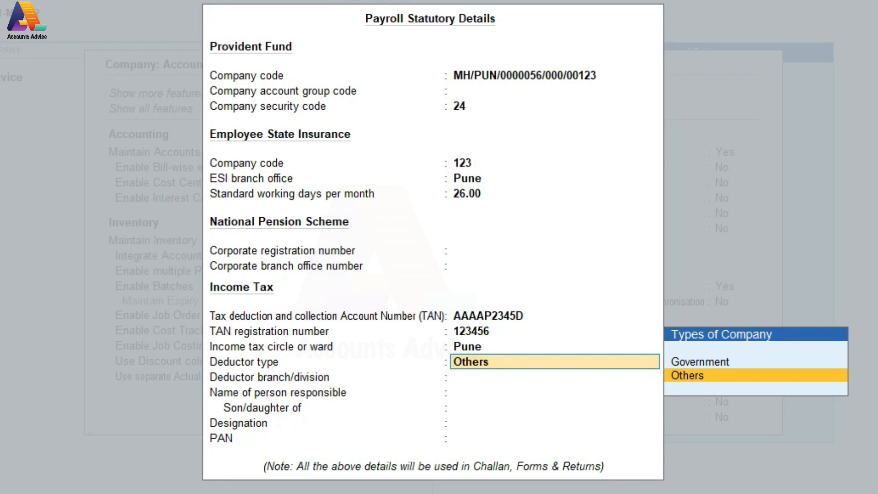
# - Keep the deductor type as Others and set the deductor branch to Pune
pyautogui.press('Return')
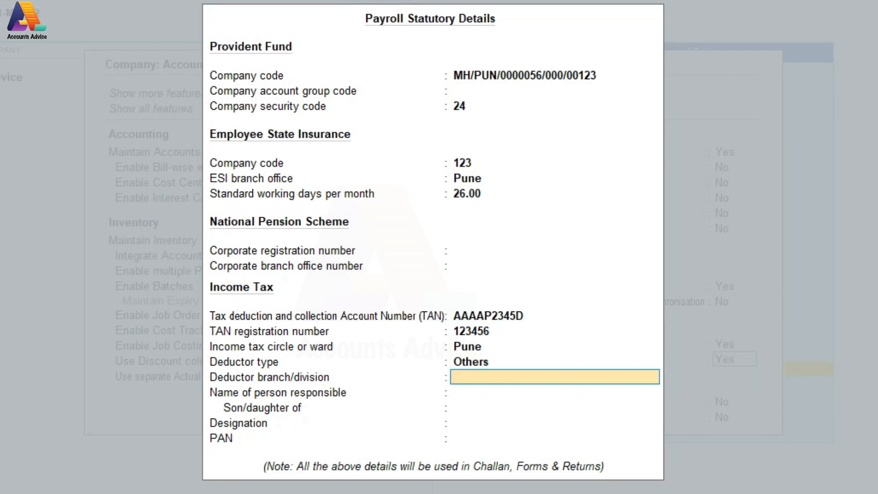
pyautogui.write('Pune')
pyautogui.press('Return')
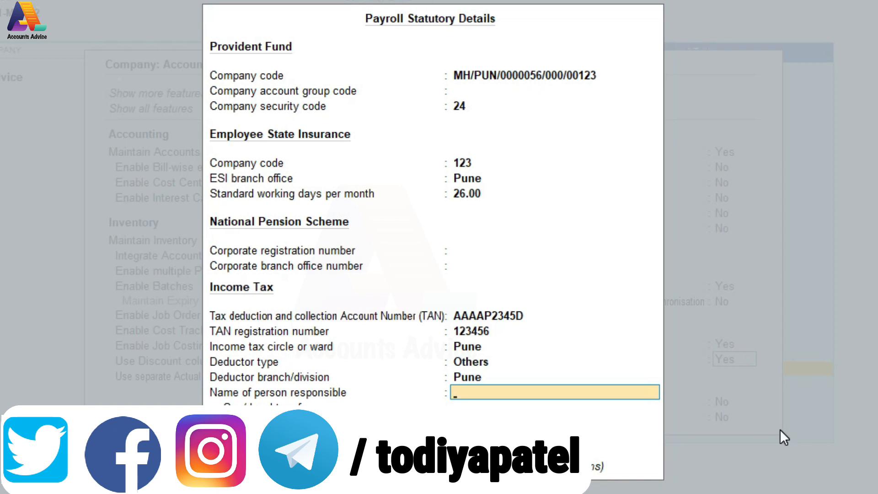
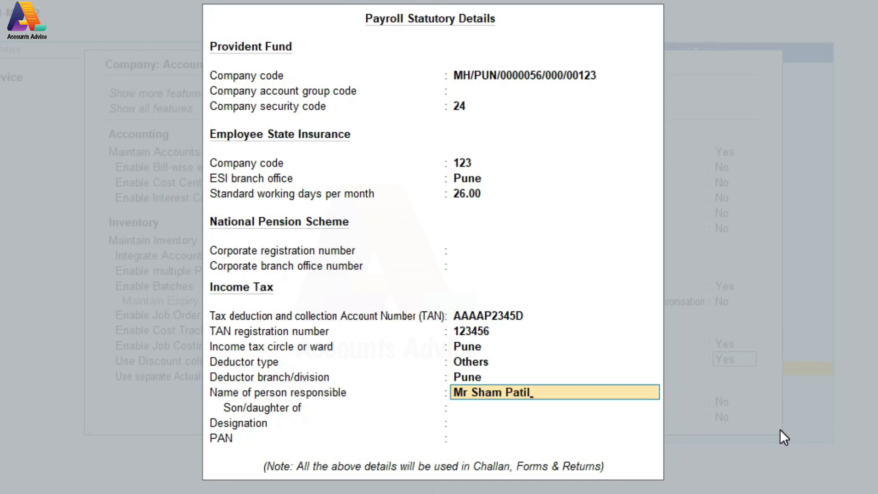
# - Enter the responsible person's name, Managing Director designation and PAN, then accept the statutory details
pyautogui.press('Return')
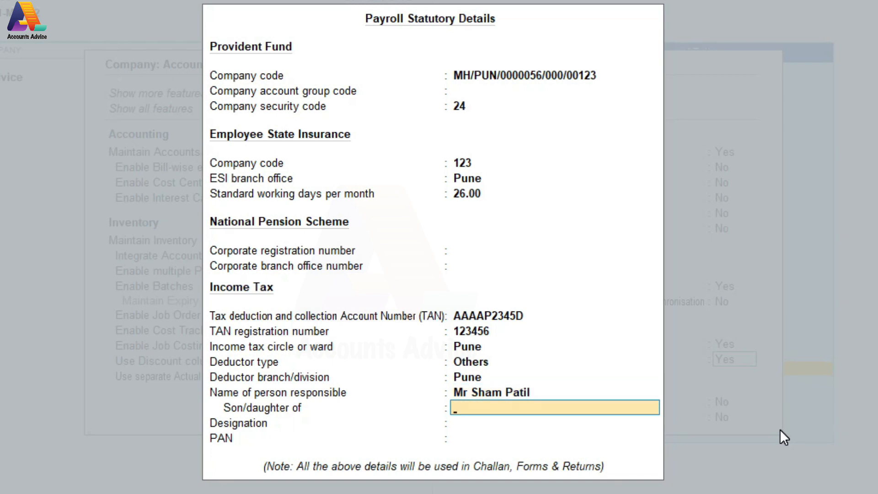
pyautogui.press('Return')
pyautogui.write('Managing')
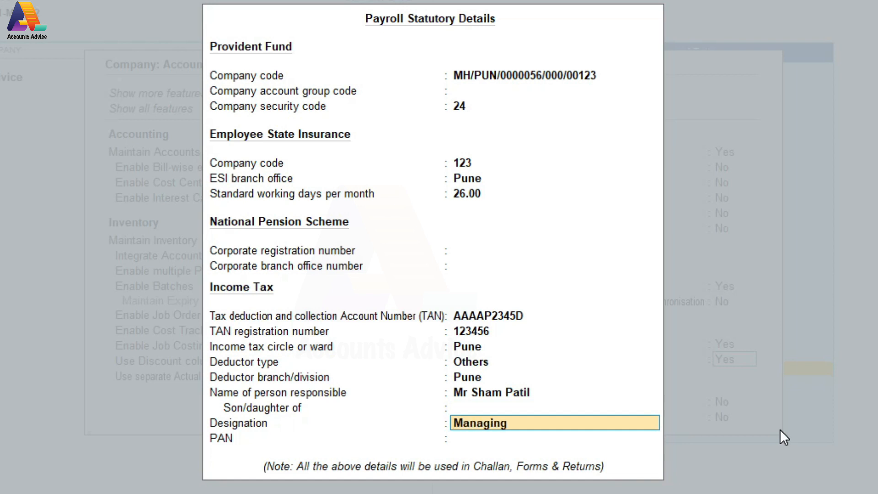
pyautogui.write(' Diector')
pyautogui.press('Return')
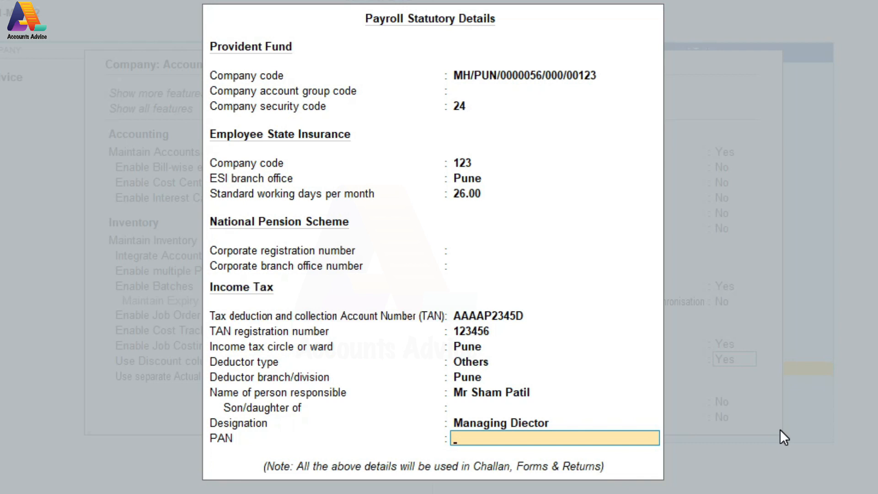
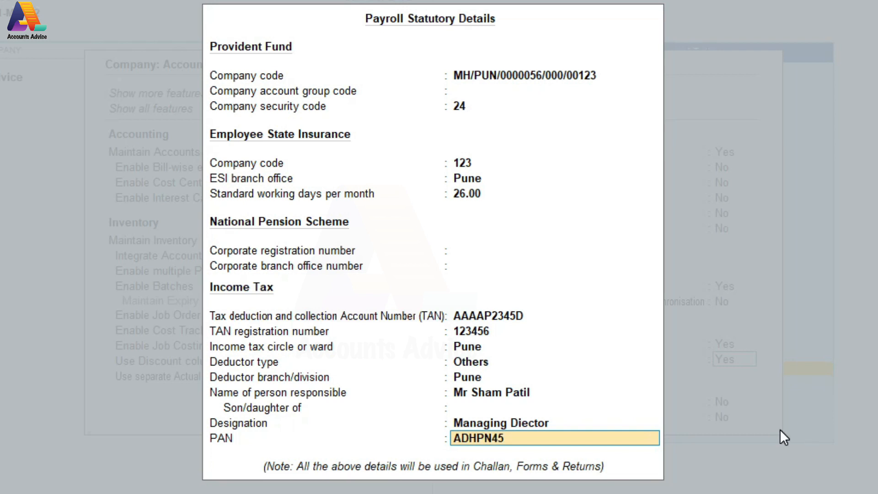
pyautogui.press('Return')
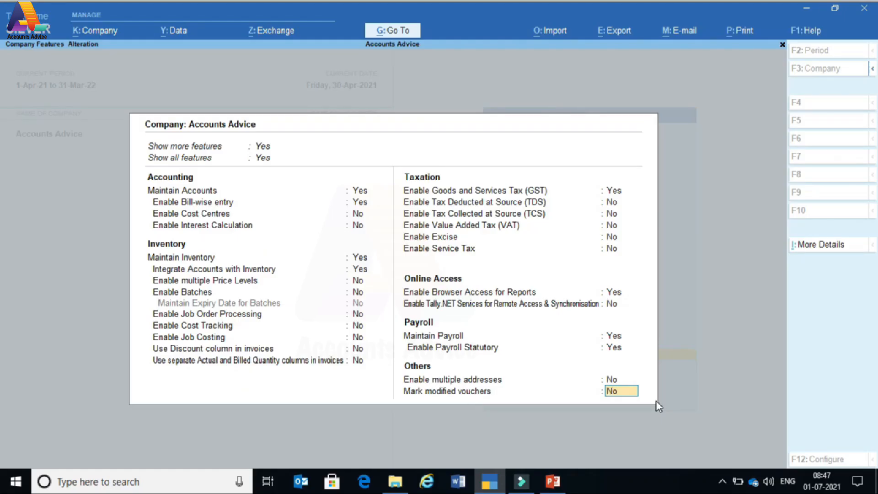
# - Accept Company Features and open Alter's List of Masters, moving down to Pay Heads
pyautogui.press('Return')
pyautogui.press('Return')
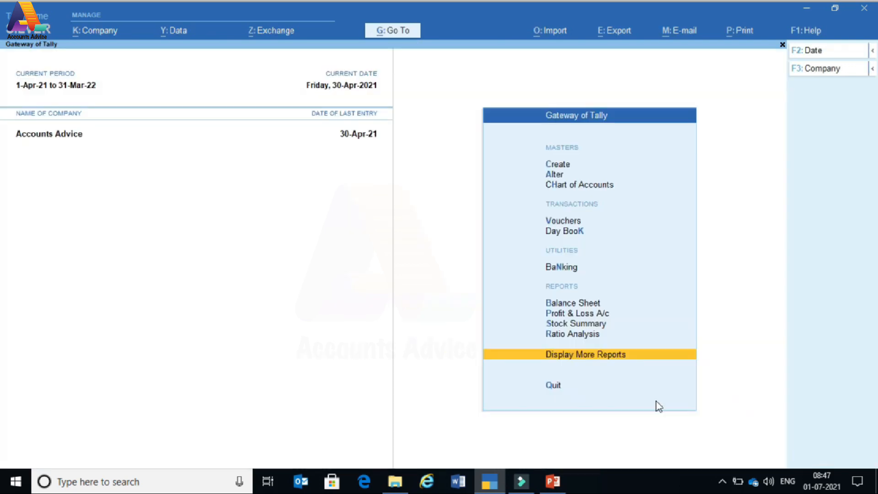
pyautogui.press('Up')
pyautogui.press('Up')
pyautogui.press('Up')
pyautogui.press('Up')
pyautogui.press('Up')
pyautogui.press('Up')
pyautogui.press('Up')
pyautogui.press('Up')
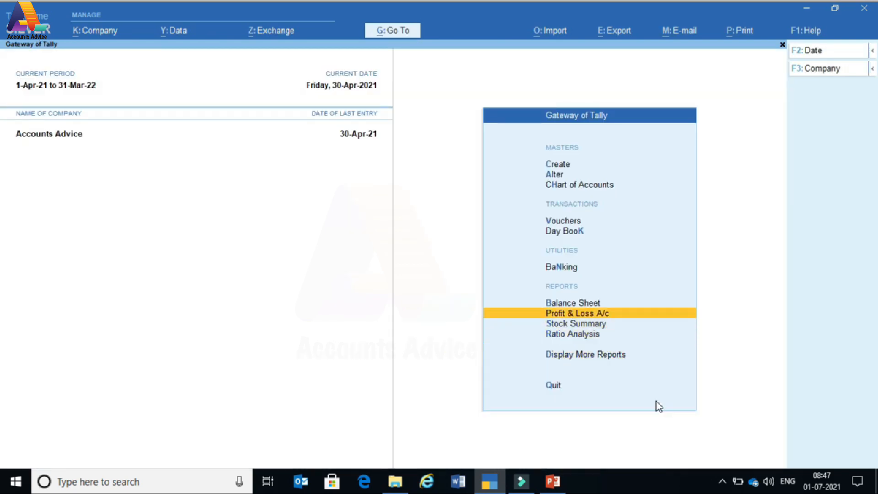
pyautogui.press('Up')
pyautogui.press('Up')
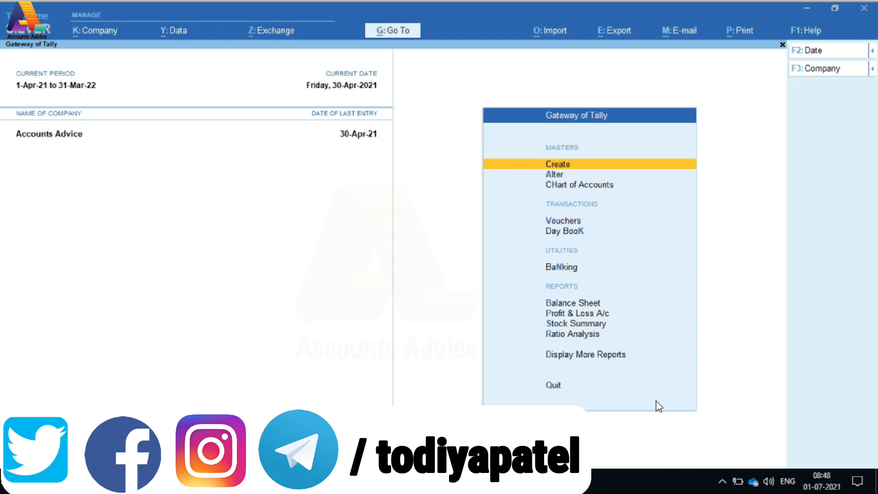
pyautogui.press('Down')
pyautogui.press('Return')
pyautogui.press('Down')
pyautogui.press('Down')
pyautogui.press('Down')
pyautogui.press('Down')
pyautogui.press('Down')
pyautogui.press('Down')
pyautogui.press('Down')
pyautogui.press('Down')
pyautogui.press('Down')
pyautogui.press('Down')
pyautogui.press('Down')
pyautogui.press('Down')
pyautogui.press('Down')
pyautogui.press('Down')
pyautogui.press('Down')
pyautogui.press('Return')
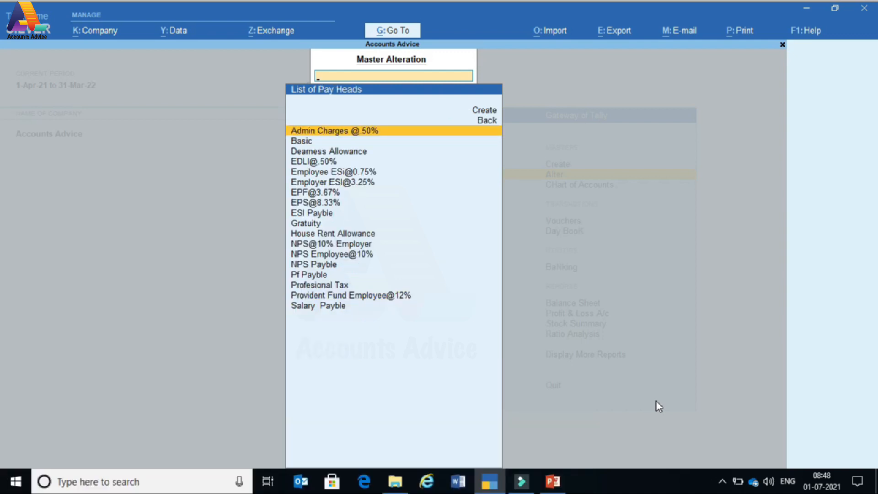
pyautogui.press('Down')
pyautogui.press('Return')
pyautogui.press('Return')
pyautogui.press('Return')
pyautogui.press('Return')
pyautogui.press('Return')
pyautogui.press('Return')
pyautogui.press('Return')
pyautogui.press('Return')
pyautogui.press('Return')
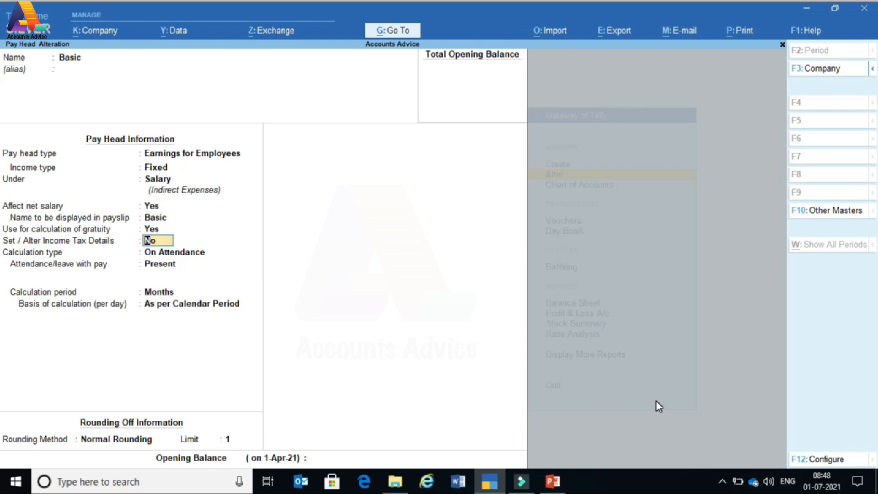
pyautogui.press('y')
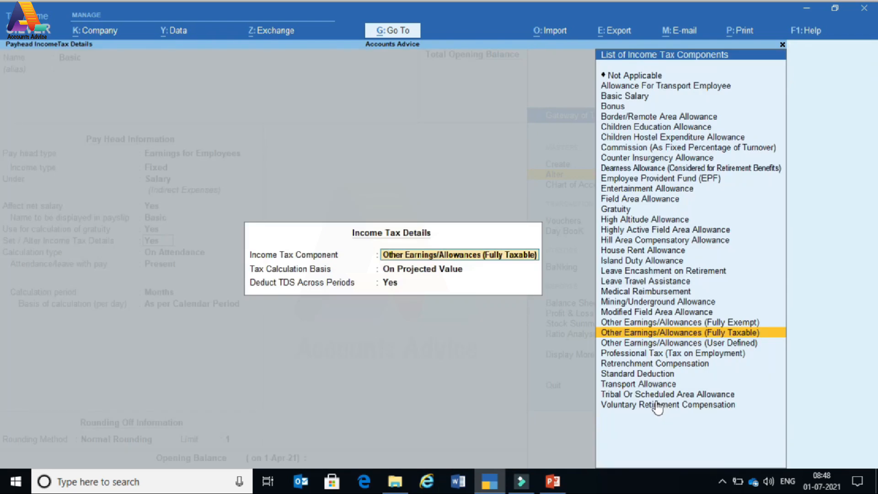
pyautogui.press('Escape')
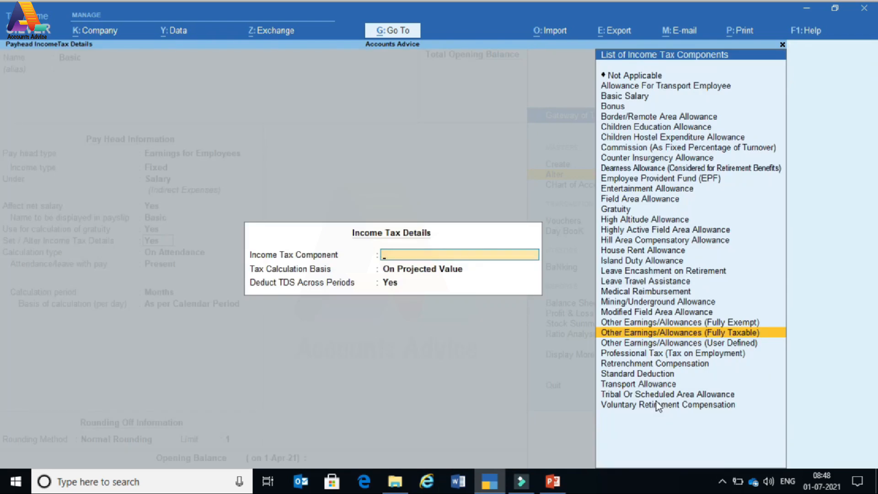
pyautogui.press('Escape')
pyautogui.press('y')
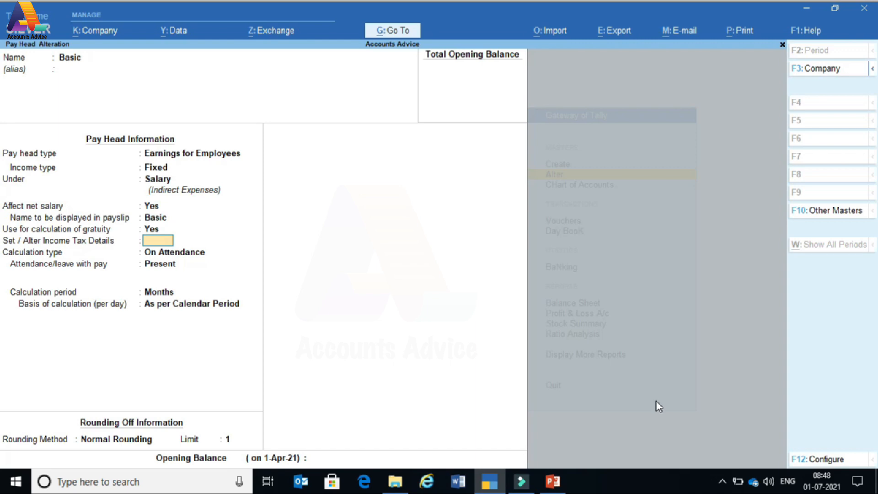
pyautogui.press('Escape')
pyautogui.press('y')
pyautogui.press('Escape')
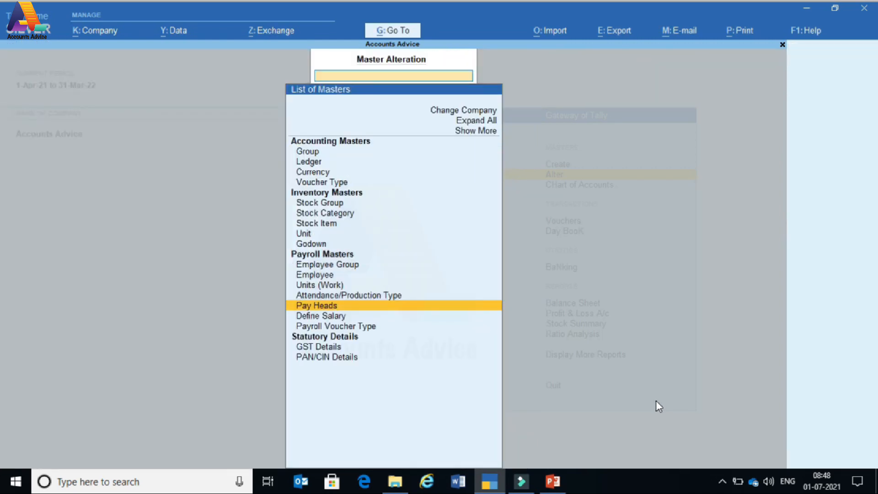
# - Reopen the List of Masters, show more master types, and briefly view Income Tax Declarations
pyautogui.press('Escape')
pyautogui.press('Return')
pyautogui.press('Up')
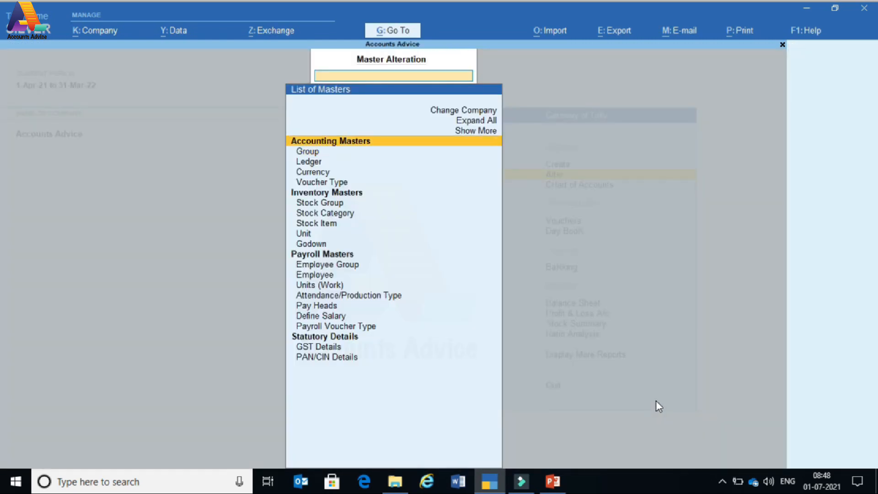
pyautogui.press('Up')
pyautogui.press('Return')
pyautogui.press('Down')
pyautogui.press('Down')
pyautogui.press('Down')
pyautogui.press('Down')
pyautogui.press('Down')
pyautogui.press('Down')
pyautogui.press('Down')
pyautogui.press('Down')
pyautogui.press('Down')
pyautogui.press('Down')
pyautogui.press('Down')
pyautogui.press('Down')
pyautogui.press('Down')
pyautogui.press('Down')
pyautogui.press('Down')
pyautogui.press('Down')
pyautogui.press('Down')
pyautogui.press('Down')
pyautogui.press('Down')
pyautogui.press('Down')
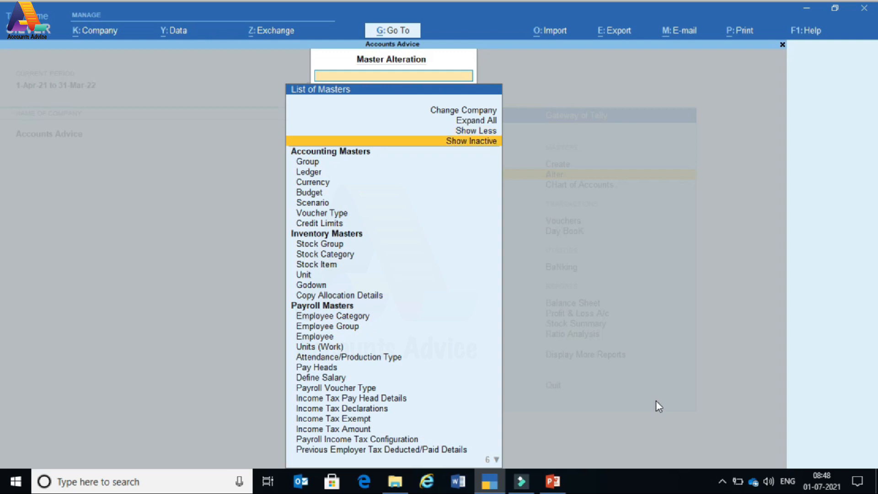
pyautogui.press('Down')
pyautogui.press('Down')
pyautogui.press('Down')
pyautogui.press('Down')
pyautogui.press('Down')
pyautogui.press('Down')
pyautogui.press('Up')
pyautogui.press('Up')
pyautogui.press('Up')
pyautogui.press('Up')
pyautogui.press('Up')
pyautogui.press('Up')
pyautogui.press('Up')
pyautogui.press('Up')
pyautogui.press('Up')
pyautogui.press('Up')
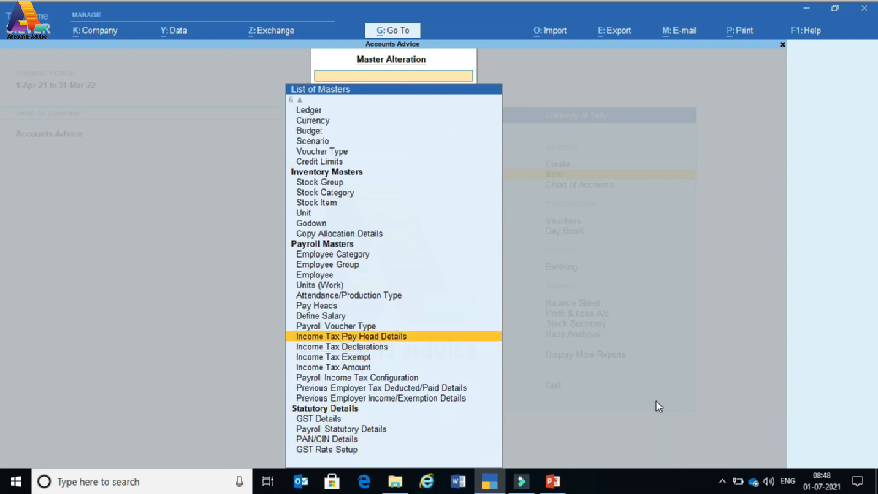
pyautogui.press('Down')
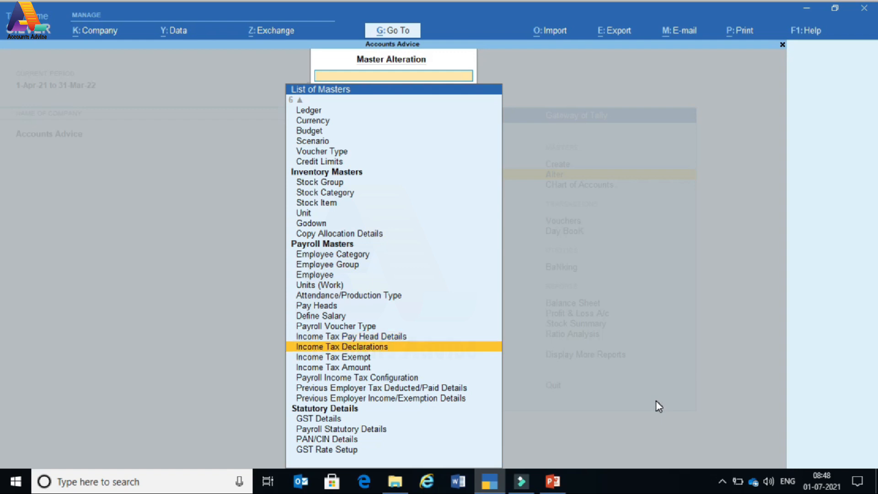
pyautogui.press('Return')
pyautogui.press('Down')
pyautogui.press('Down')
pyautogui.press('Down')
pyautogui.press('Down')
pyautogui.press('Down')
pyautogui.press('Down')
pyautogui.press('Down')
pyautogui.press('Down')
pyautogui.press('Down')
pyautogui.press('Down')
pyautogui.press('Down')
pyautogui.press('Down')
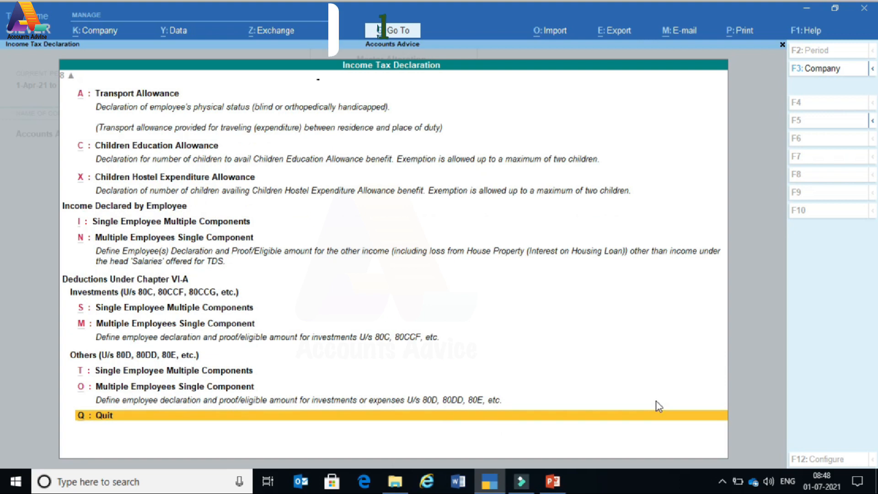
pyautogui.press('Return')
# - Open Income Tax Pay Head Details listing the eight pay heads and their tax components
pyautogui.press('Up')
pyautogui.press('Down')
pyautogui.press('Down')
pyautogui.press('Down')
pyautogui.press('Down')
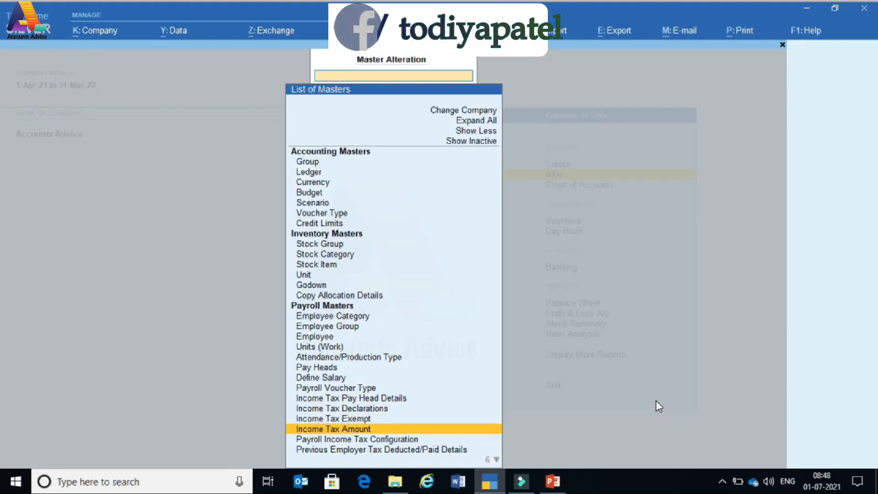
pyautogui.press('Up')
pyautogui.press('Up')
pyautogui.press('Down')
pyautogui.press('Down')
pyautogui.press('Down')
pyautogui.press('Down')
pyautogui.press('Down')
pyautogui.press('Down')
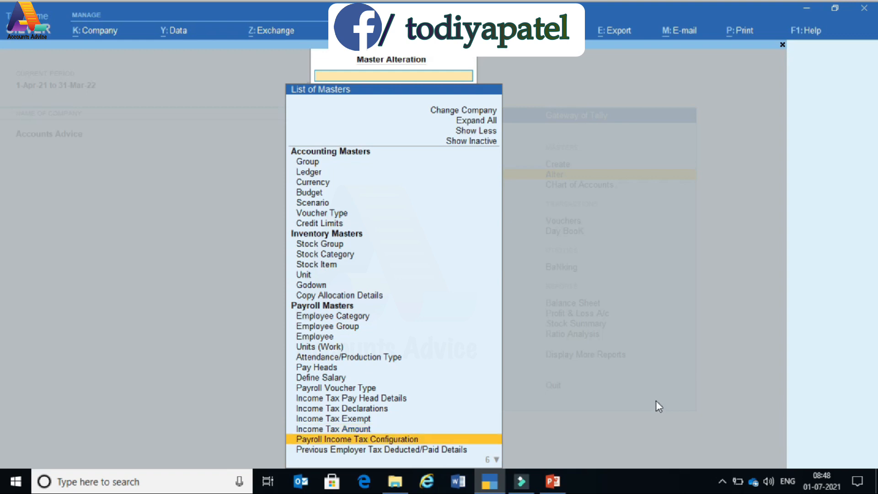
pyautogui.press('Up')
pyautogui.press('Up')
pyautogui.press('Up')
pyautogui.press('Up')
pyautogui.press('Up')
pyautogui.press('Up')
pyautogui.press('Up')
pyautogui.press('Up')
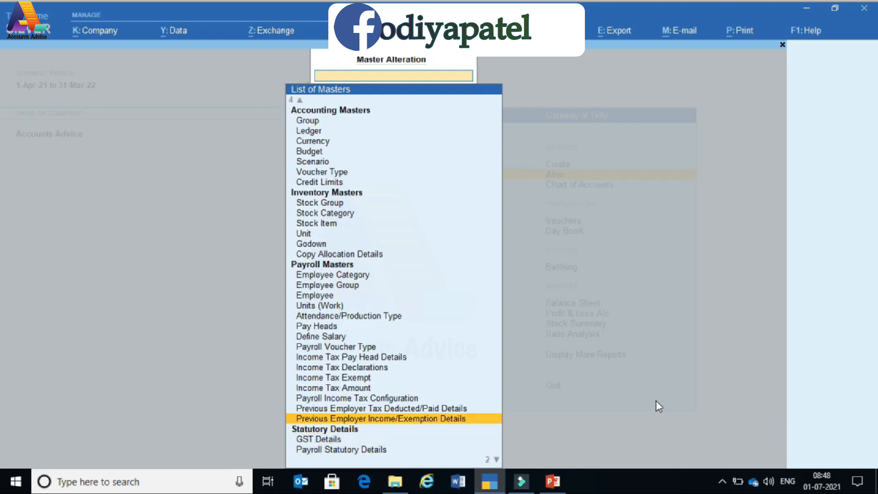
pyautogui.press('Up')
pyautogui.press('Up')
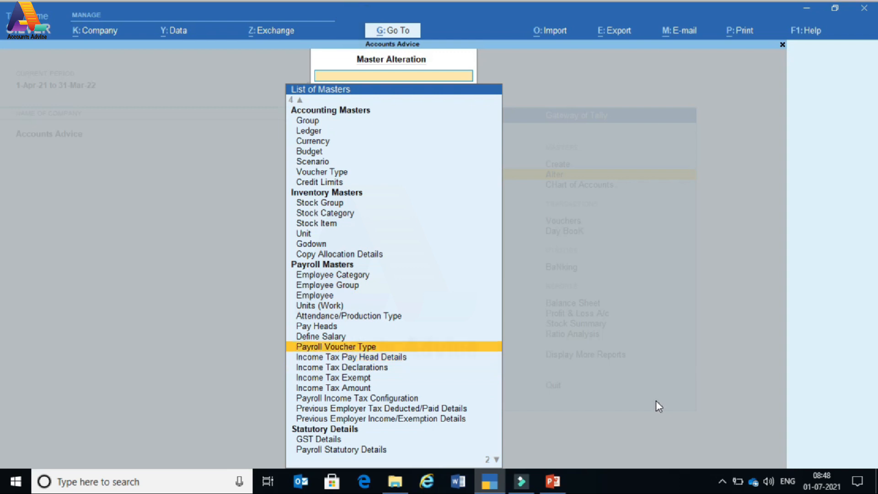
pyautogui.press('Down')
pyautogui.press('Return')
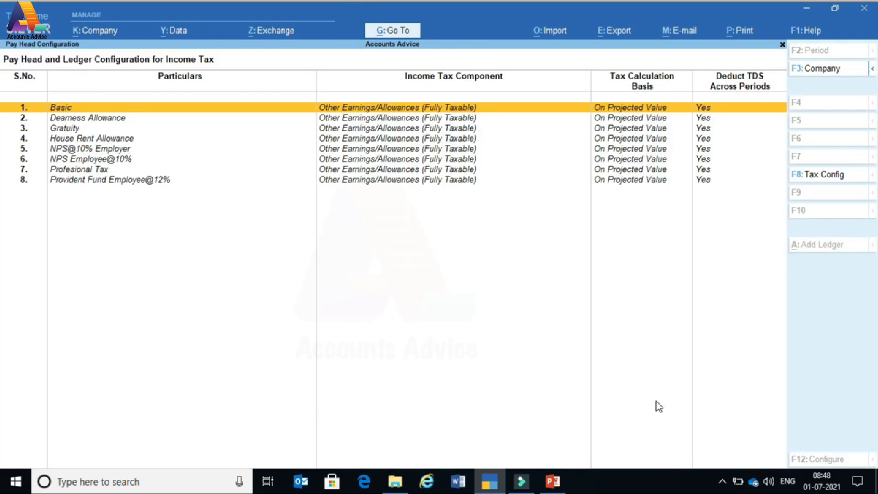
# - Give the Basic pay head the Basic Salary tax component, calculated on projected value
pyautogui.press('Return')
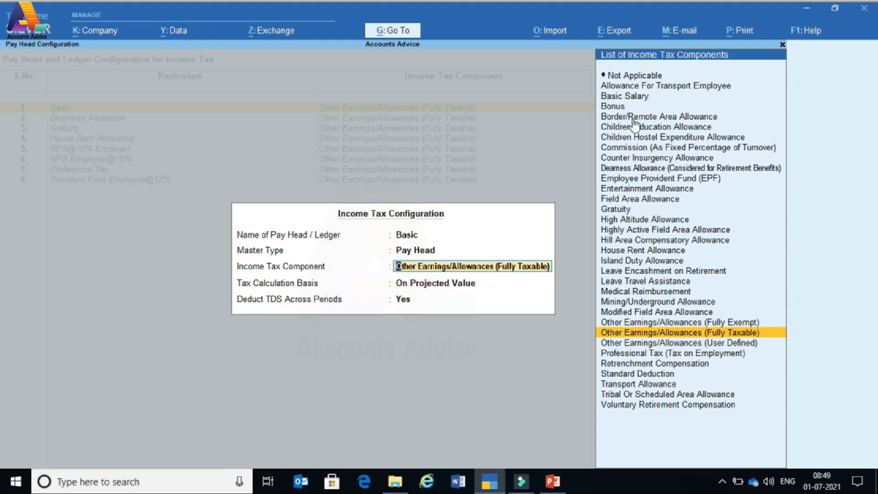
pyautogui.click(625, 97)
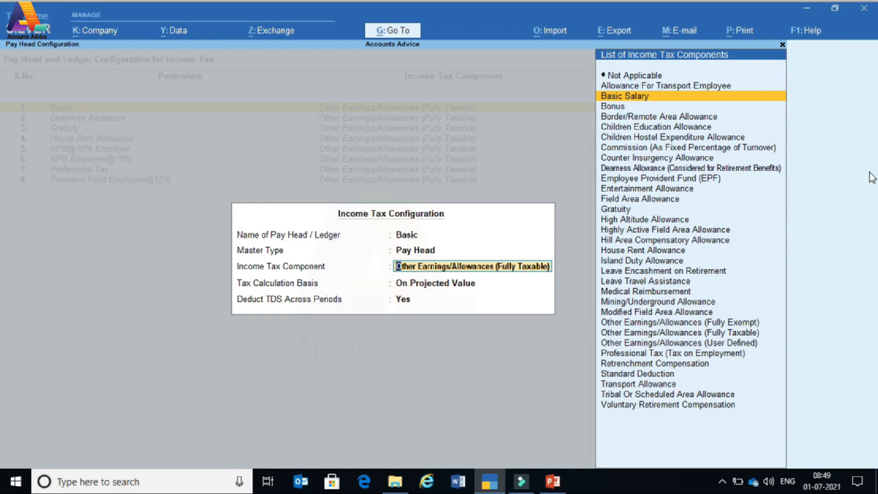
pyautogui.press('Return')
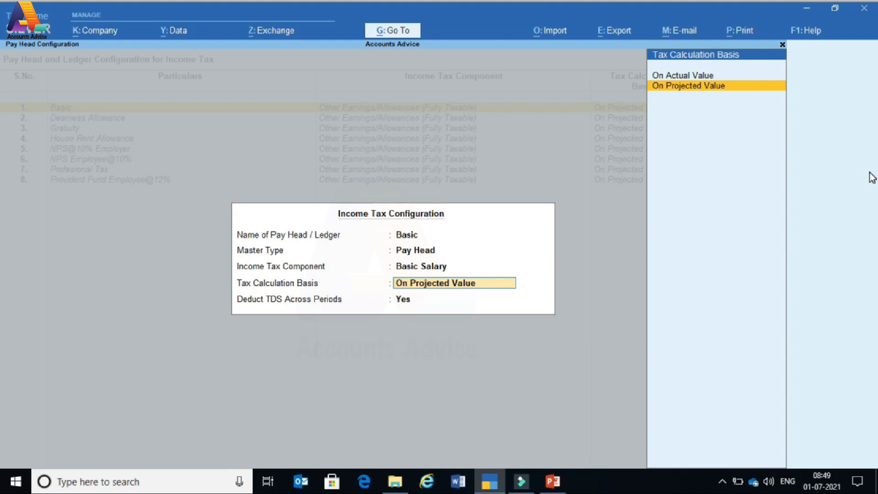
pyautogui.press('Up')
pyautogui.press('Up')
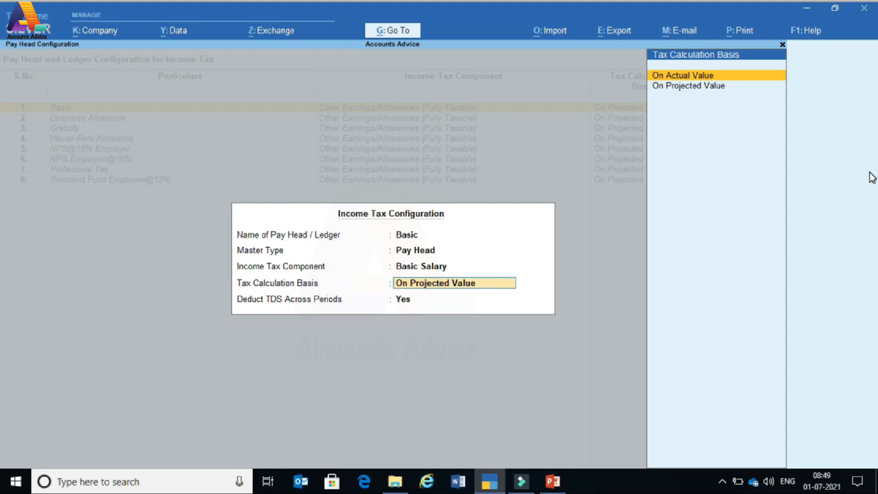
pyautogui.press('Down')
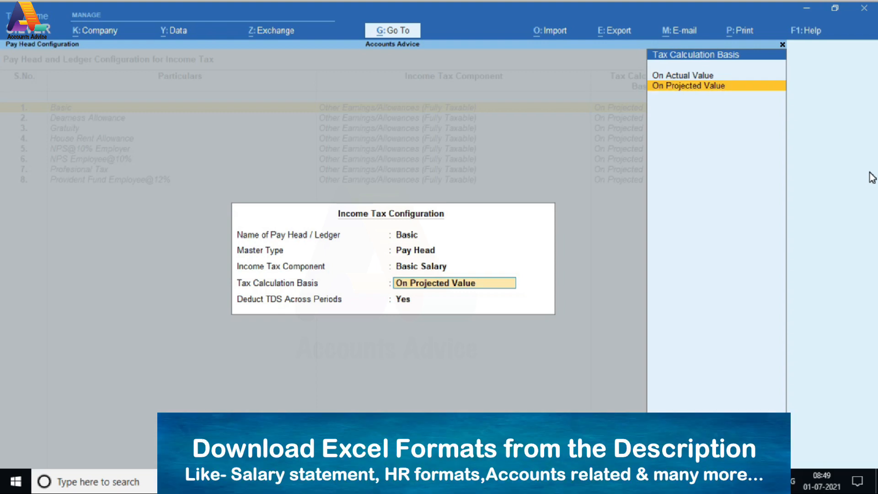
pyautogui.press('Return')
pyautogui.press('Return')
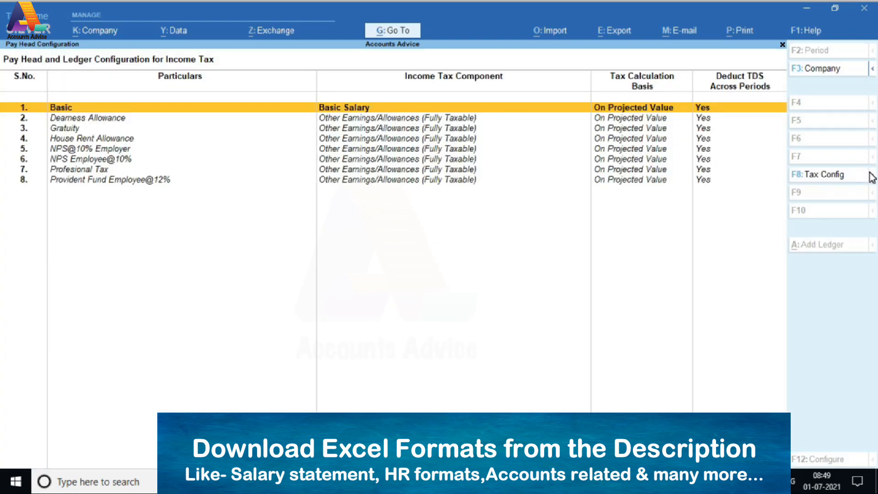
# - Assign the Dearness Allowance pay head its Dearness Allowance income tax component
pyautogui.press('Down')
pyautogui.press('Return')
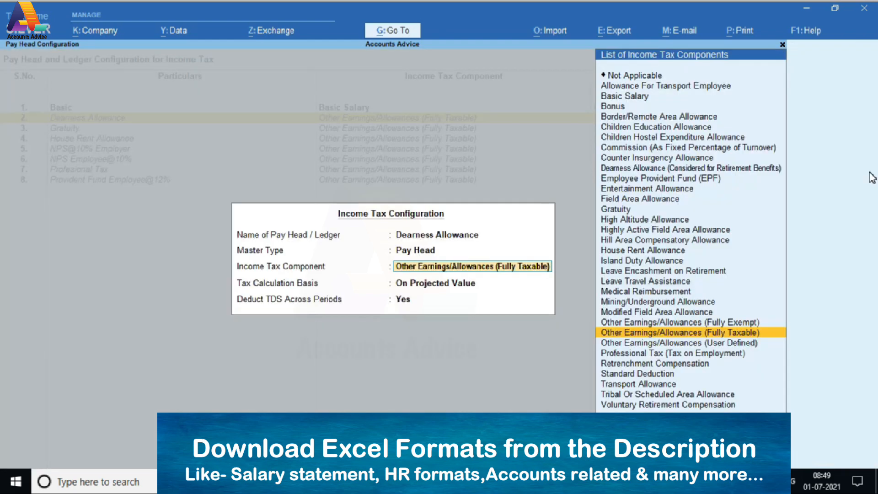
pyautogui.press('Up')
pyautogui.press('Up')
pyautogui.press('Up')
pyautogui.press('Up')
pyautogui.press('Up')
pyautogui.press('Up')
pyautogui.press('Up')
pyautogui.press('Up')
pyautogui.press('Up')
pyautogui.press('Up')
pyautogui.press('Up')
pyautogui.press('Up')
pyautogui.press('Up')
pyautogui.press('Up')
pyautogui.press('Up')
pyautogui.press('Up')
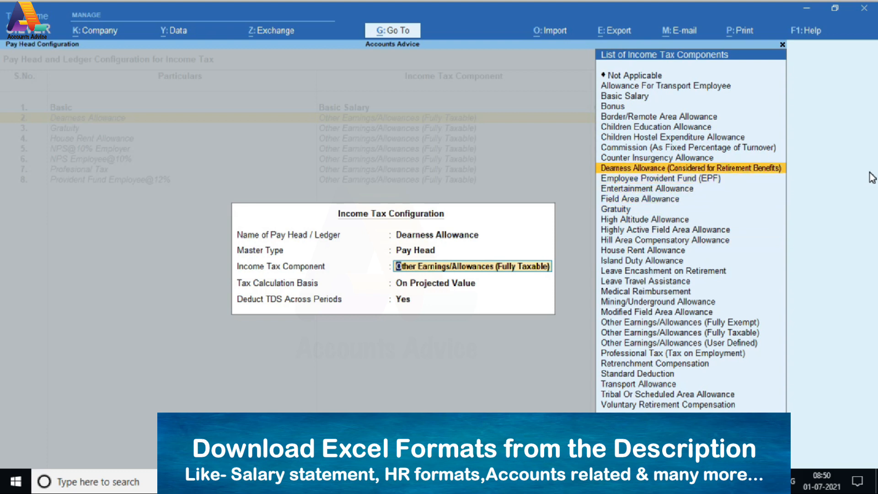
pyautogui.press('Return')
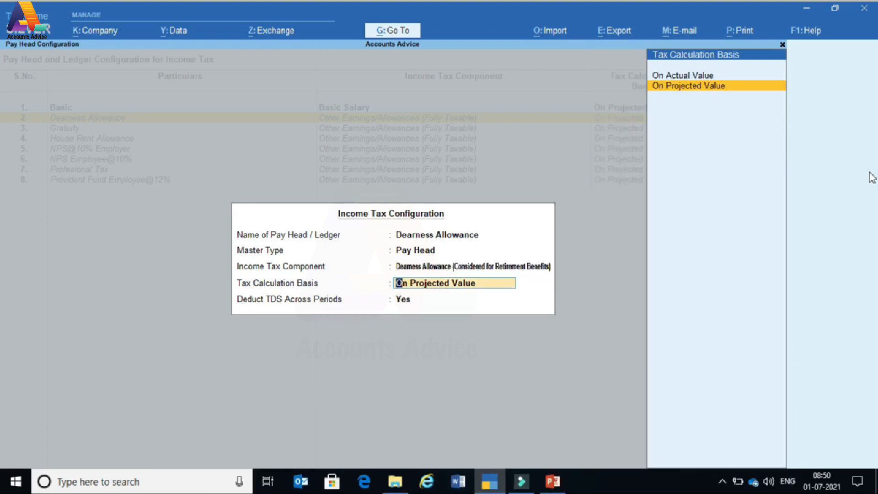
pyautogui.press('Return')
pyautogui.press('Return')
pyautogui.press('Return')
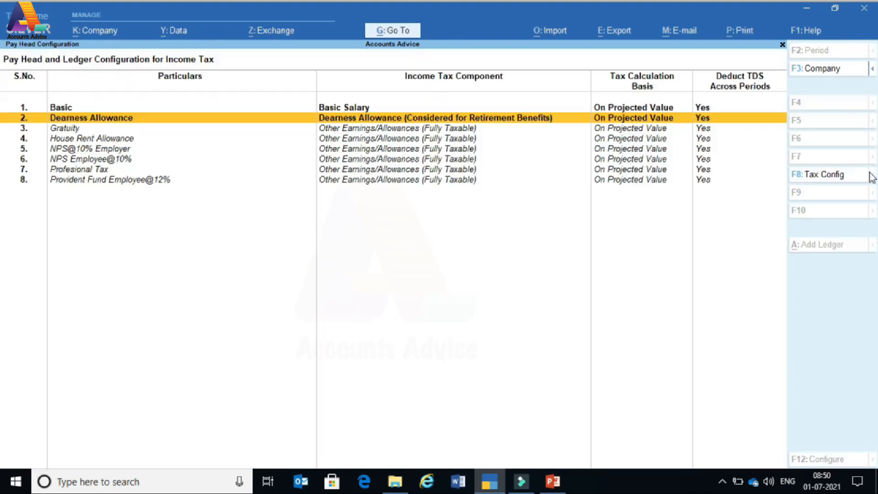
pyautogui.press('Up')
# - Configure Gratuity on actual value with TDS across periods set to No
pyautogui.press('Down')
pyautogui.press('Down')
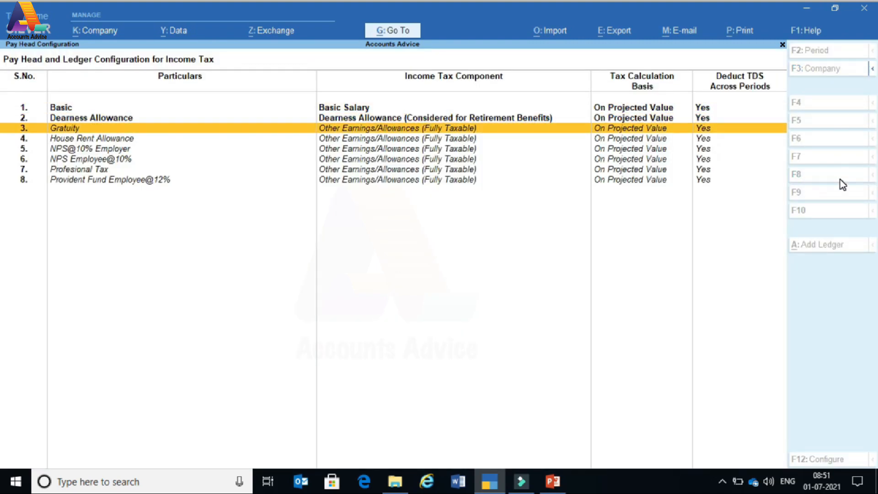
pyautogui.press('Return')
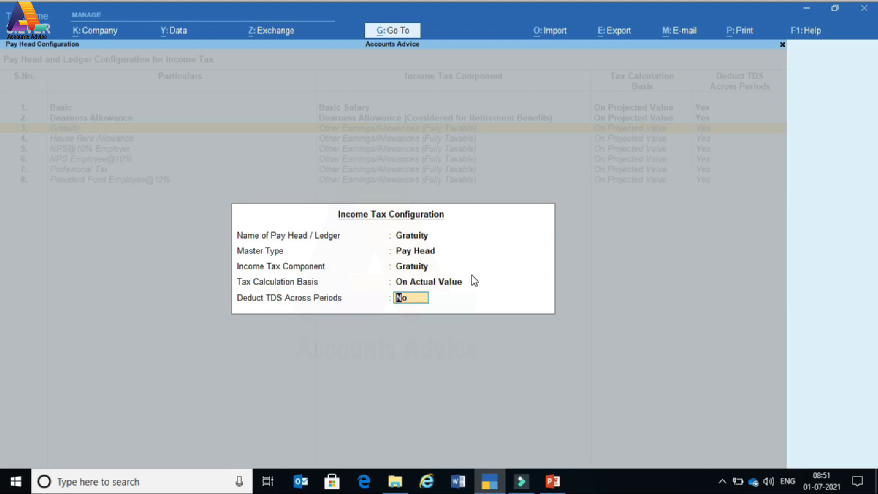
pyautogui.press('Return')
pyautogui.press('Return')
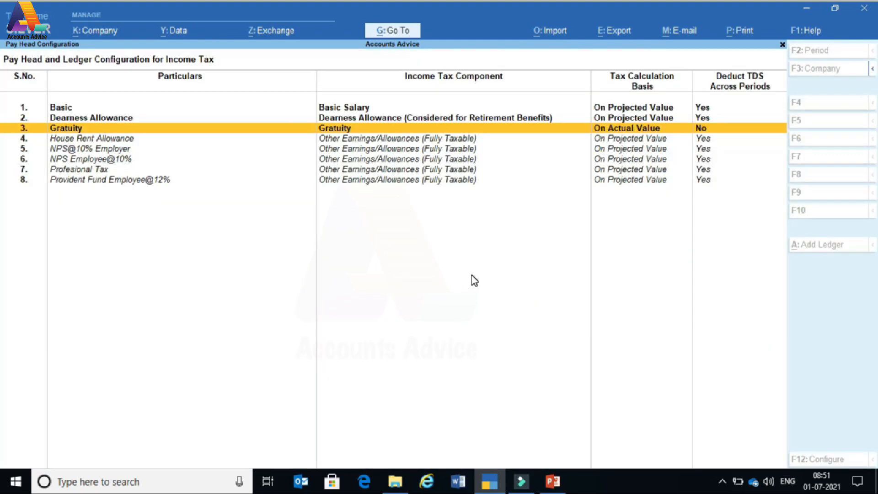
pyautogui.press('Down')
pyautogui.press('Return')
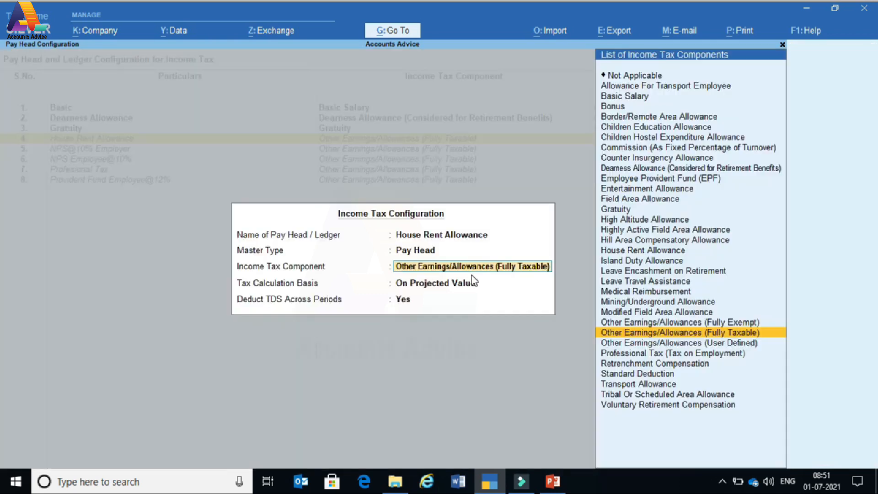
# - Assign House Rent Allowance its House Rent Allowance component on projected value
pyautogui.press('Up')
pyautogui.press('Up')
pyautogui.press('Up')
pyautogui.press('Up')
pyautogui.press('Up')
pyautogui.press('Up')
pyautogui.press('Up')
pyautogui.press('Up')
pyautogui.press('Up')
pyautogui.press('Up')
pyautogui.press('Up')
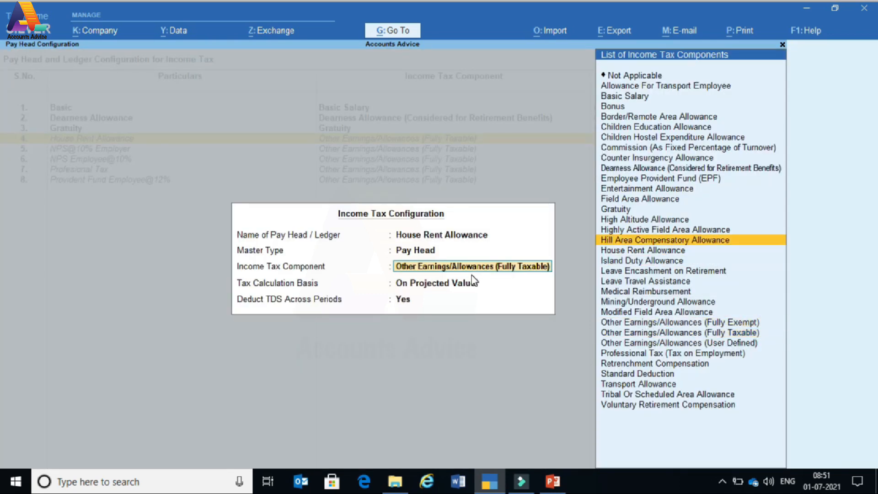
pyautogui.press('Up')
pyautogui.press('Down')
pyautogui.press('Down')
pyautogui.press('Down')
pyautogui.press('Down')
pyautogui.press('Return')
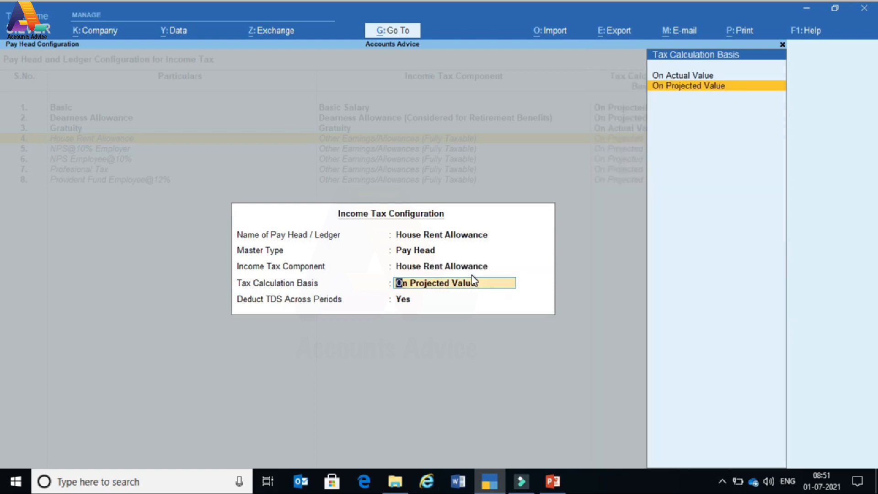
pyautogui.press('Return')
pyautogui.press('Return')
pyautogui.press('Return')
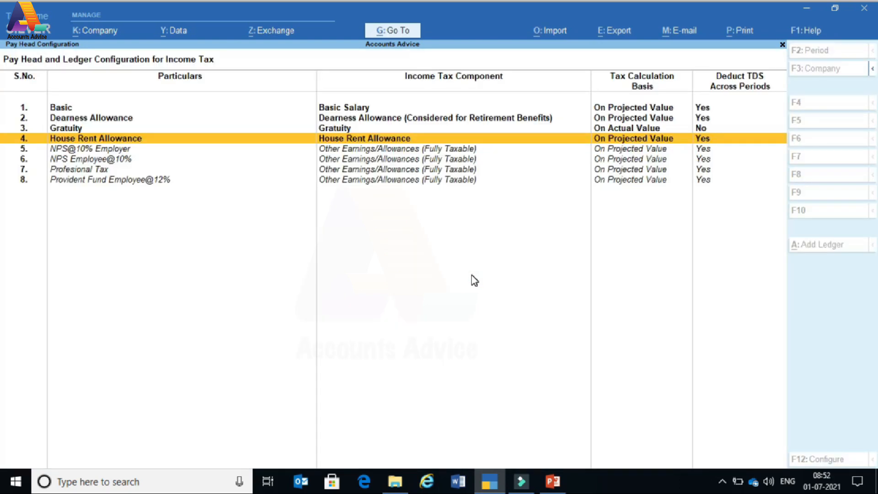
pyautogui.press('Up')
pyautogui.press('Down')
pyautogui.press('Down')
# - Accept NPS@10% Employer and NPS Employee@10% tax configurations on projected value
pyautogui.press('Return')
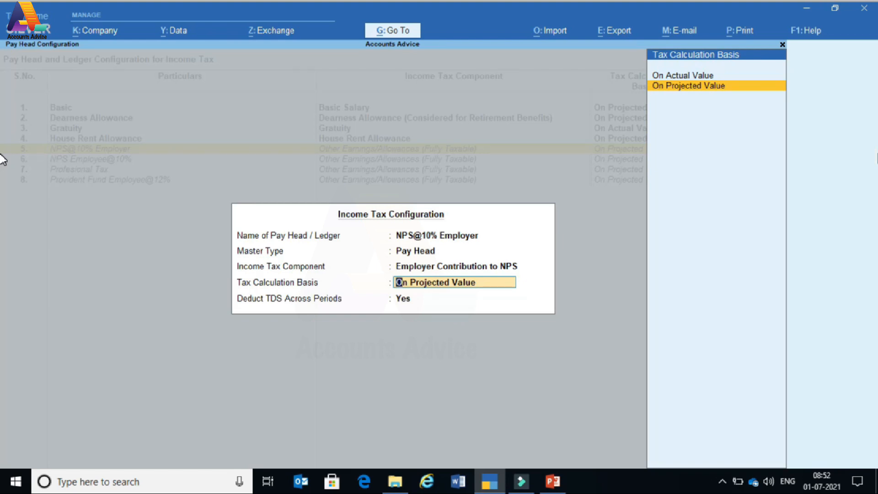
pyautogui.press('Return')
pyautogui.press('Return')
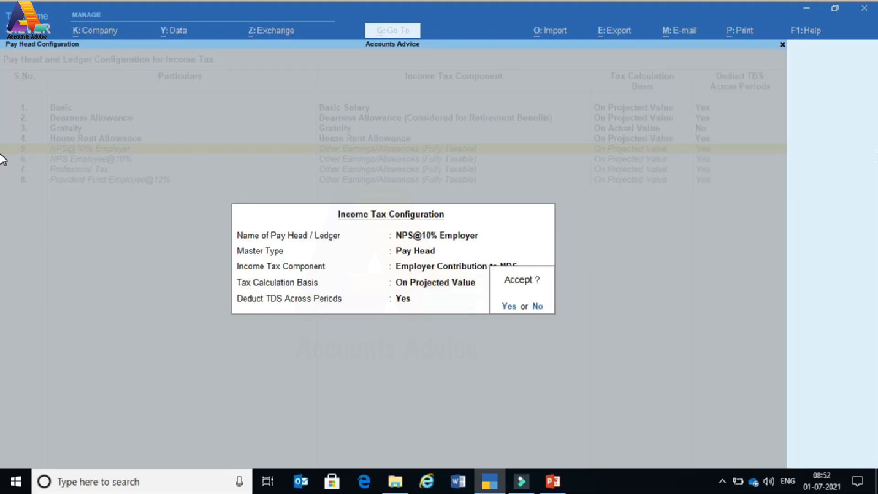
pyautogui.press('n')
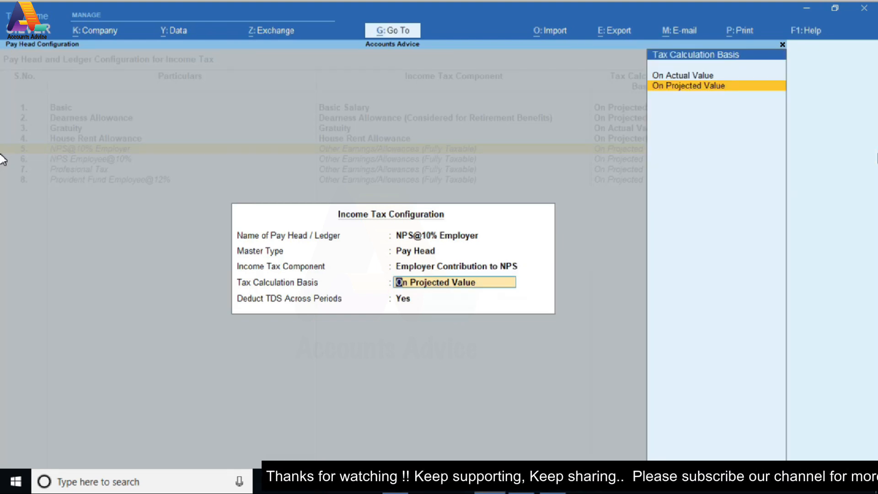
pyautogui.press('Return')
pyautogui.press('Return')
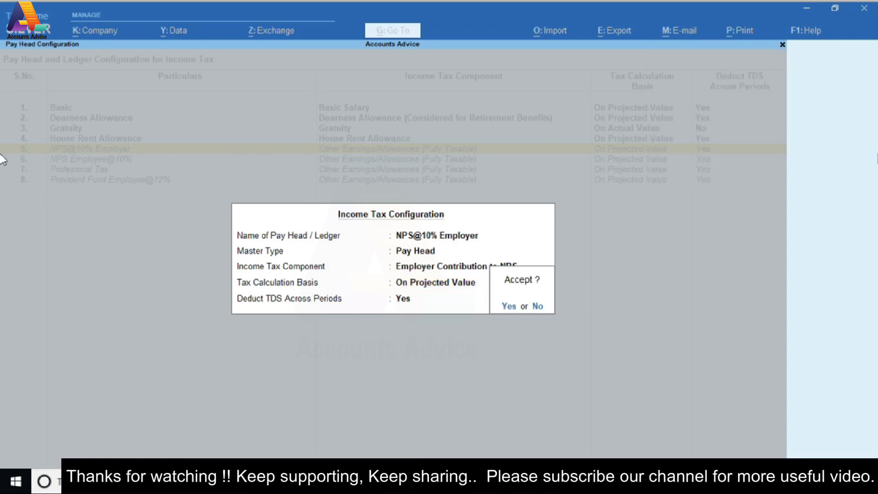
pyautogui.press('y')
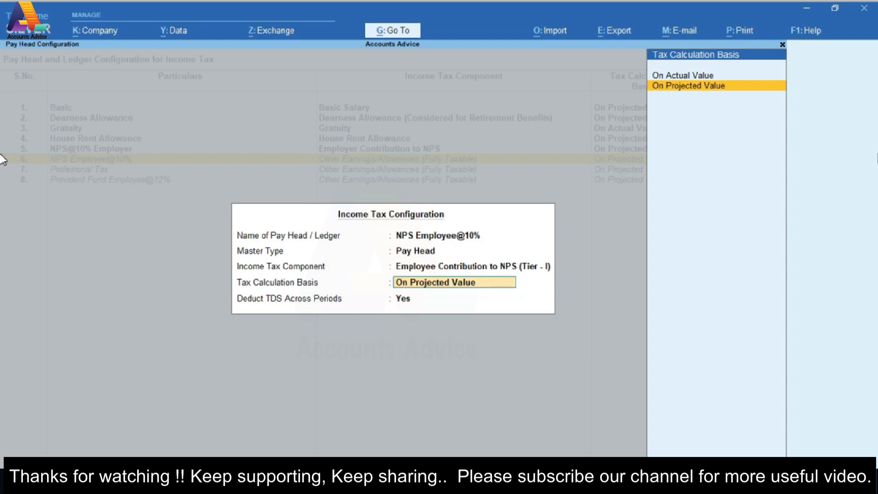
pyautogui.press('Return')
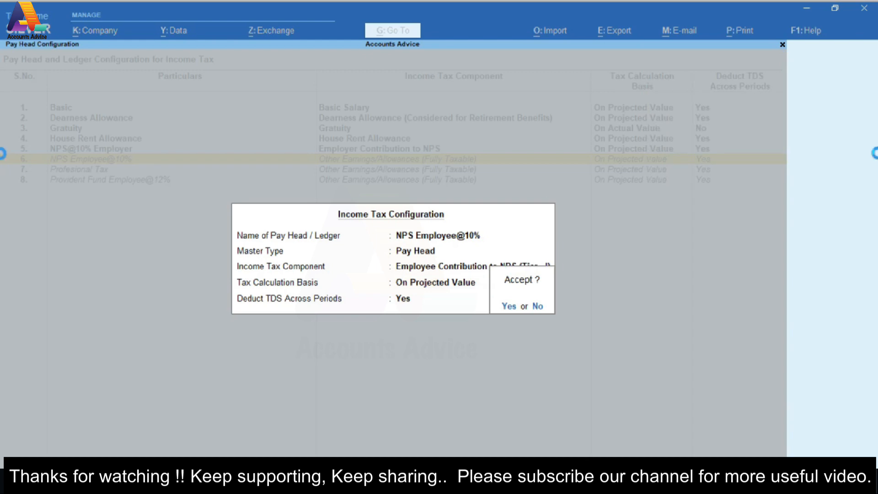
pyautogui.press('Return')
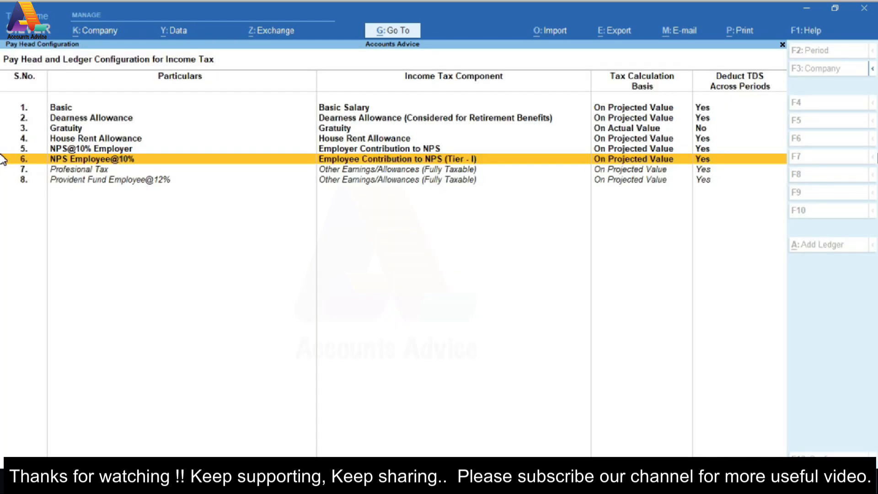
pyautogui.press('Up')
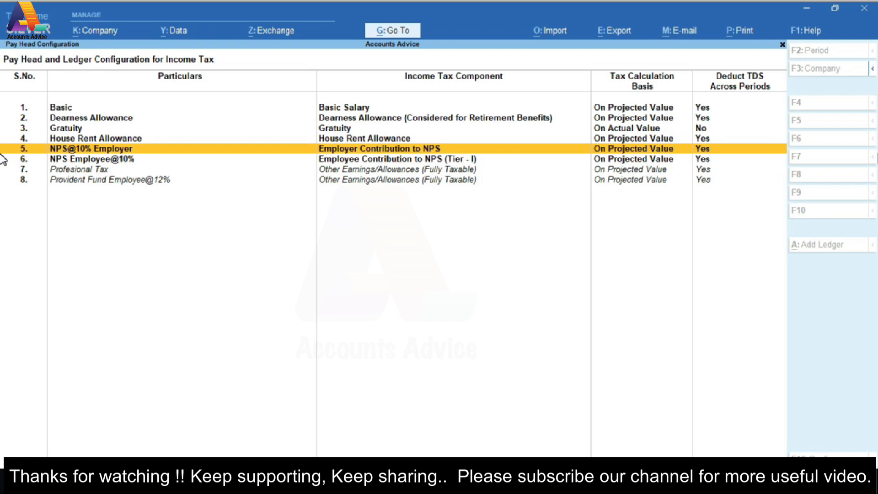
pyautogui.press('Down')
pyautogui.press('Down')
pyautogui.press('Down')
# - Accept the Profesional Tax pay head's tax configuration on projected value
pyautogui.press('Up')
pyautogui.press('Return')
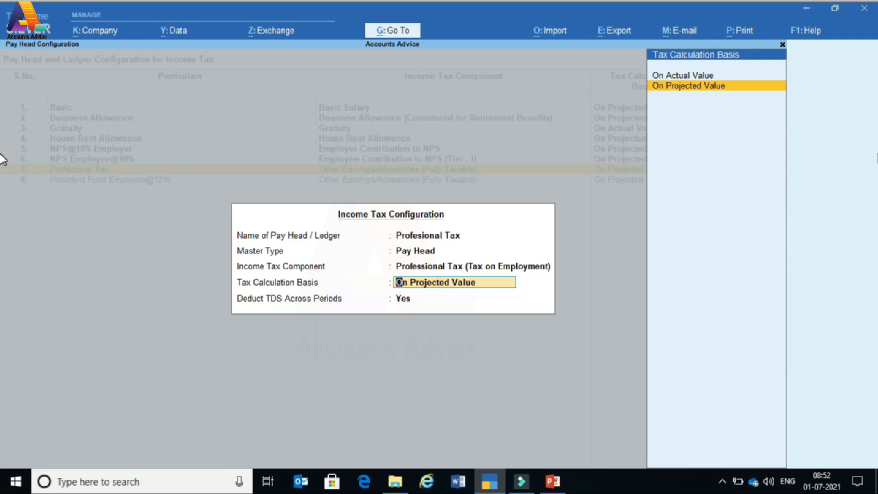
pyautogui.press('Return')
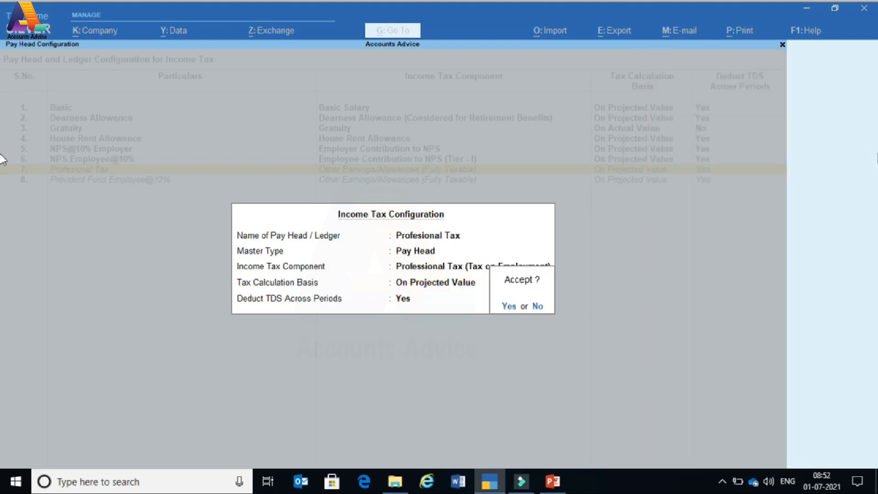
pyautogui.press('Return')
pyautogui.press('Down')
# - Accept Provident Fund Employee@12% with the EPF component on projected value, then review the rows
pyautogui.press('Return')
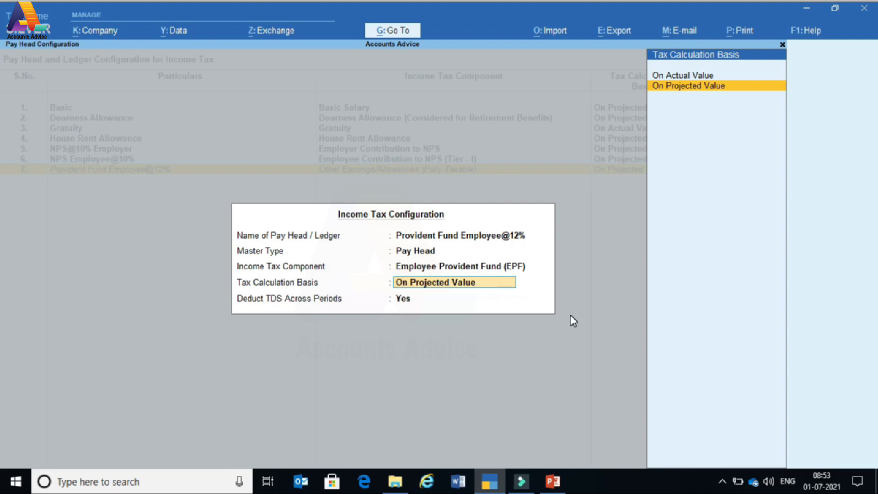
pyautogui.press('Return')
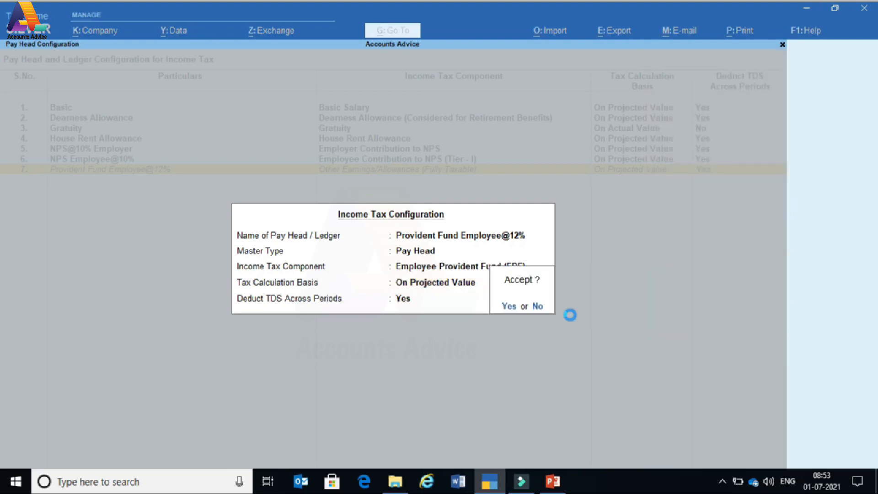
pyautogui.press('Return')
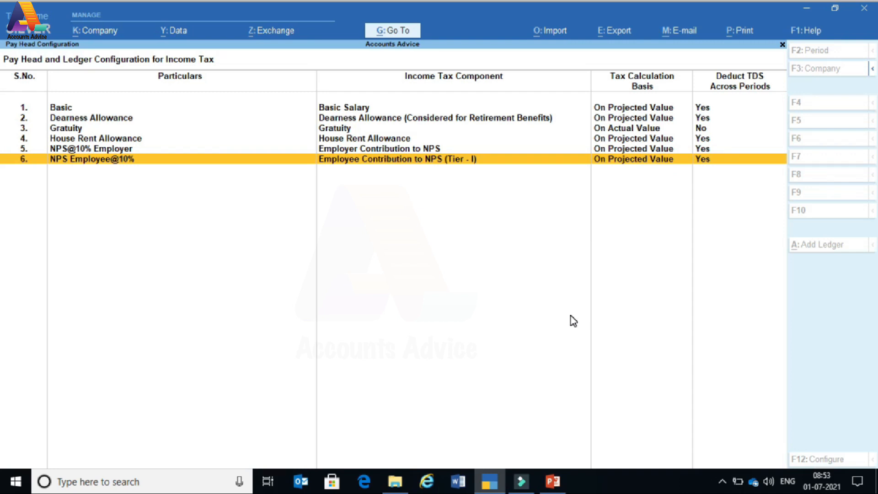
pyautogui.press('Up')
pyautogui.press('Up')
pyautogui.press('Up')
pyautogui.press('Up')
pyautogui.press('Up')
pyautogui.press('Down')
pyautogui.press('Down')
pyautogui.press('Down')
pyautogui.press('Down')
pyautogui.press('Down')
pyautogui.press('Up')
pyautogui.press('Up')
pyautogui.press('Up')
pyautogui.press('Up')
pyautogui.press('Up')
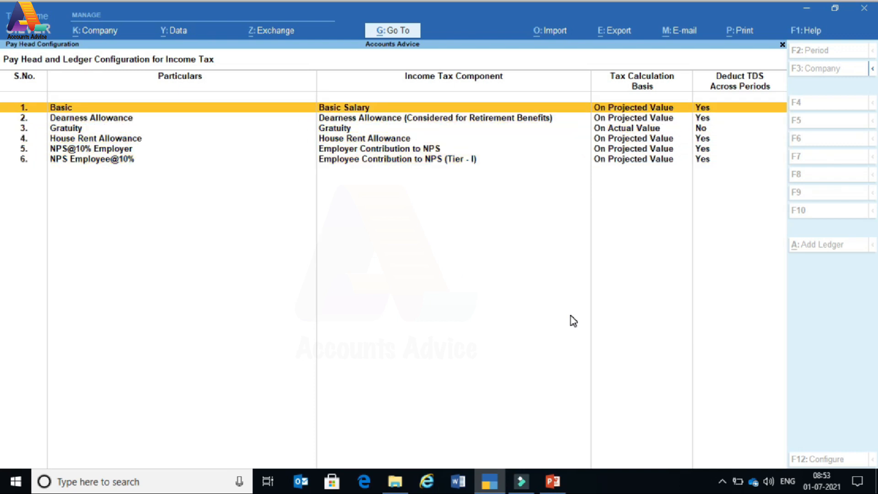
# - Go from Gateway of Tally through Statutory and Payroll Reports to Income Tax Computation
pyautogui.press('Escape')
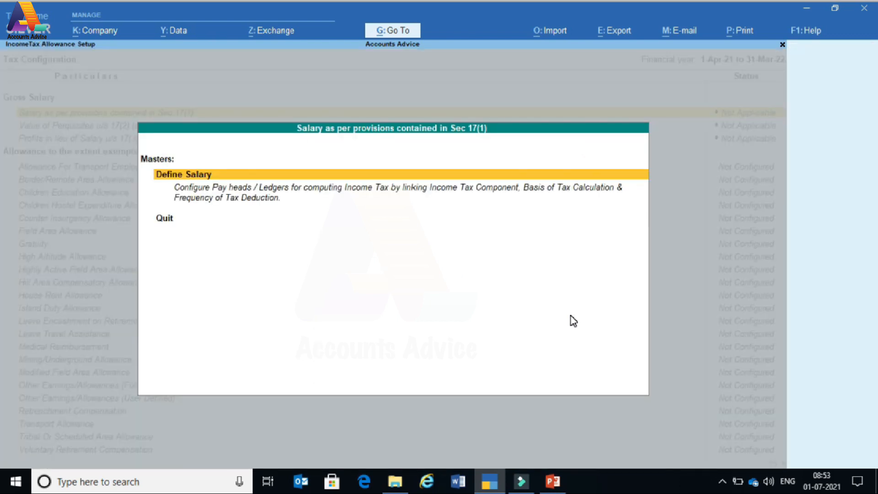
pyautogui.press('Escape')
pyautogui.press('Escape')
pyautogui.press('Escape')
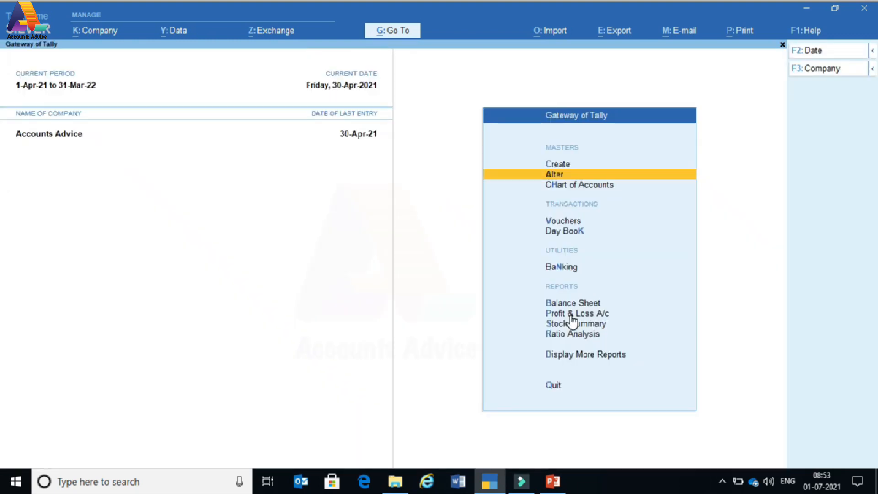
pyautogui.press('Up')
pyautogui.press('Down')
pyautogui.press('Down')
pyautogui.press('Down')
pyautogui.press('Down')
pyautogui.press('Down')
pyautogui.press('Down')
pyautogui.press('Down')
pyautogui.press('Down')
pyautogui.press('Down')
pyautogui.press('Down')
pyautogui.press('Return')
pyautogui.press('Down')
pyautogui.press('Down')
pyautogui.press('o')
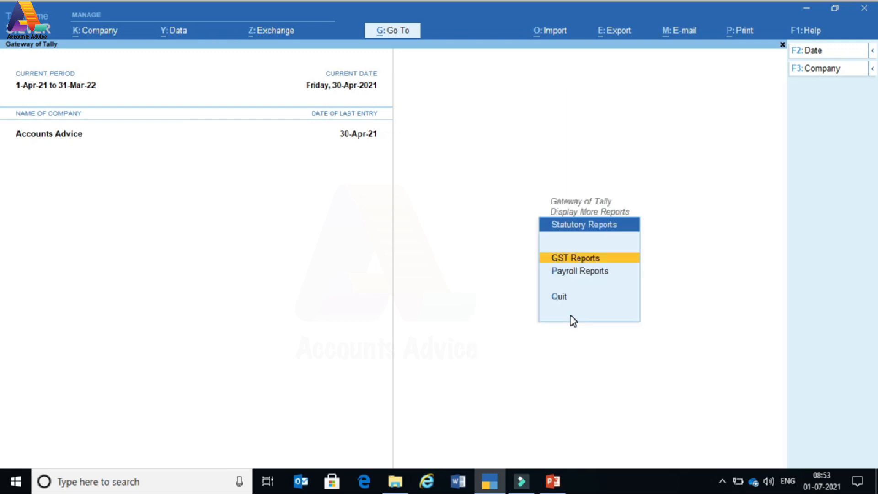
pyautogui.press('Down')
pyautogui.press('Return')
pyautogui.press('Down')
pyautogui.press('Down')
pyautogui.press('Down')
pyautogui.press('Down')
pyautogui.press('Down')
pyautogui.press('Down')
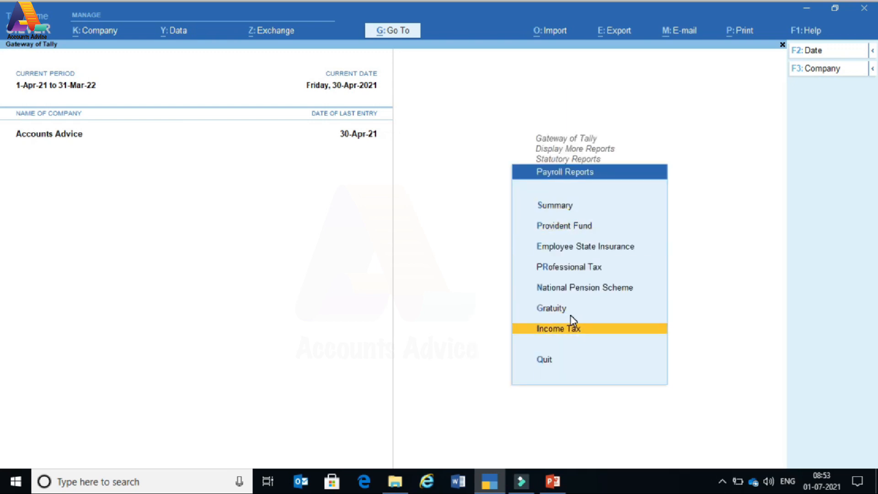
pyautogui.press('Return')
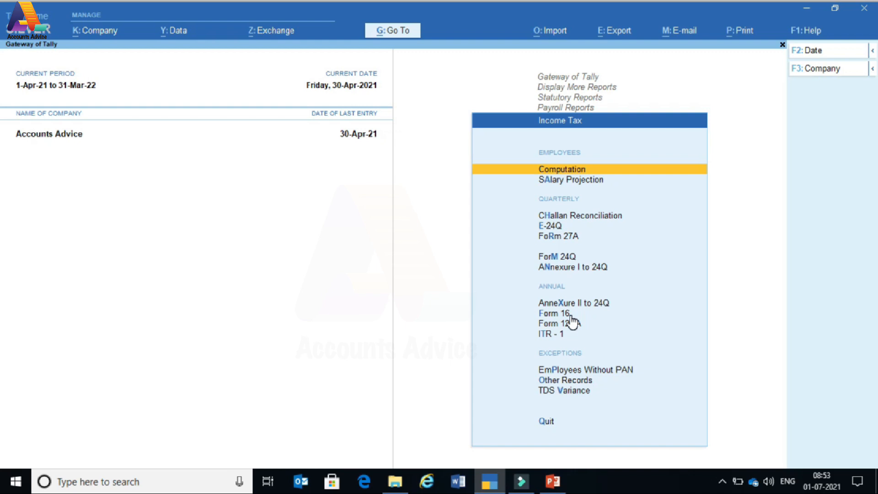
pyautogui.press('Return')
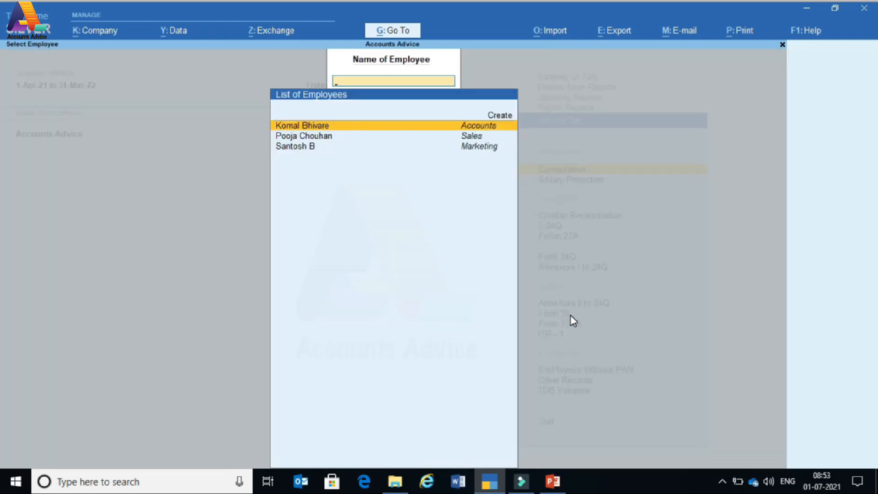
# - Open the first employee's Income Tax Computation, showing total tax of 1,05,200.00
pyautogui.press('Return')
pyautogui.press('Down')
pyautogui.press('Down')
pyautogui.press('Down')
pyautogui.press('Down')
pyautogui.press('Down')
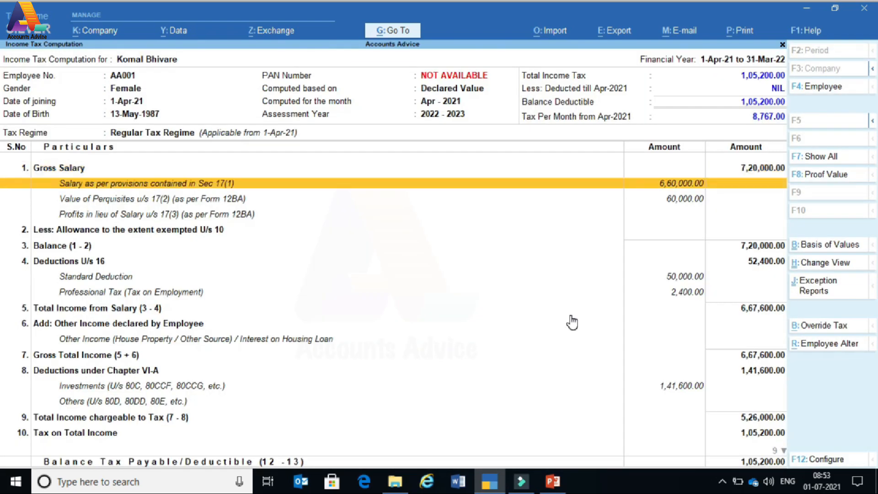
pyautogui.press('Up')
pyautogui.press('Up')
pyautogui.press('Up')
pyautogui.press('Up')
pyautogui.press('Up')
pyautogui.press('Up')
pyautogui.press('Up')
pyautogui.press('Up')
pyautogui.press('Up')
pyautogui.press('Up')
pyautogui.press('Up')
pyautogui.press('Up')
pyautogui.press('Up')
pyautogui.press('Up')
pyautogui.press('Up')
pyautogui.press('Up')
pyautogui.press('Up')
pyautogui.press('Up')
pyautogui.press('Up')
pyautogui.press('Up')
pyautogui.press('Up')
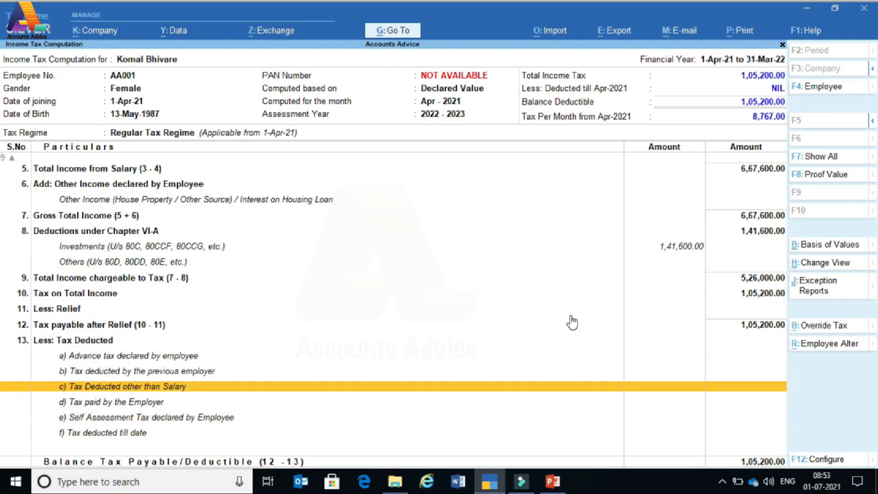
pyautogui.press('Down')
pyautogui.press('Down')
pyautogui.press('Down')
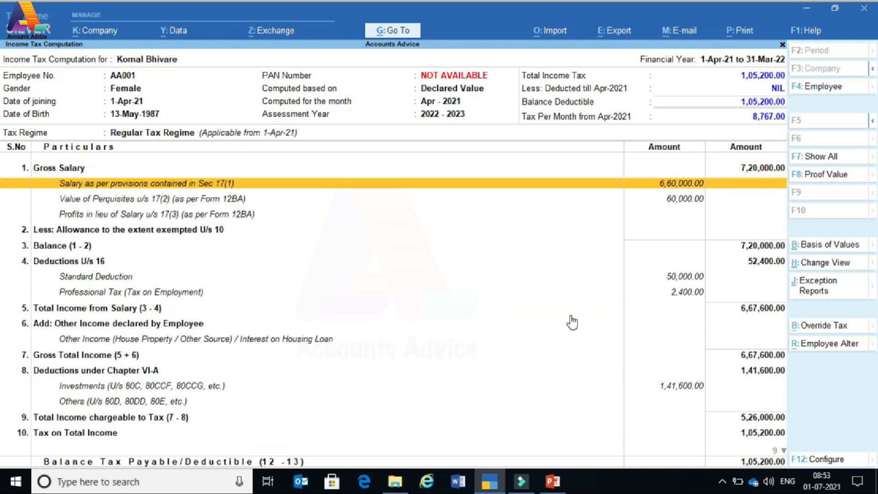
pyautogui.press('Up')
pyautogui.press('Up')
# - Drill into the Sec 17(1) gross salary projection of 7,20,000 and browse the monthly figures
pyautogui.press('Return')
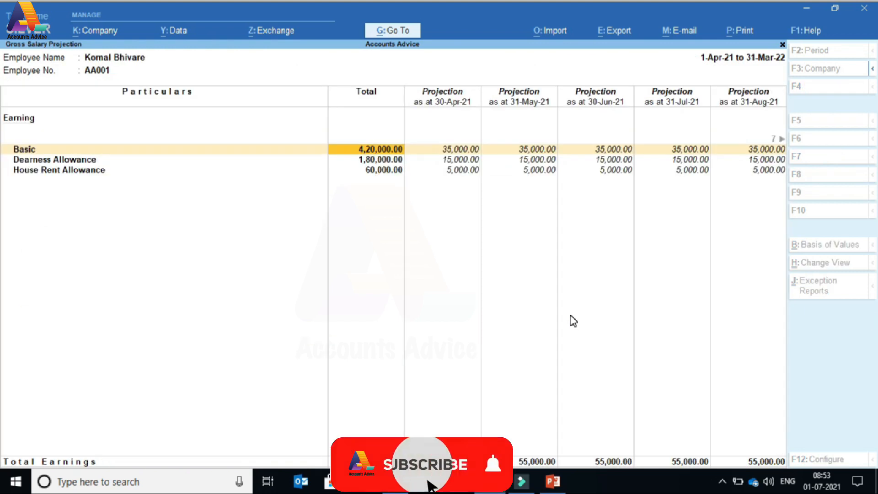
pyautogui.press('Right')
pyautogui.press('Right')
pyautogui.press('Right')
pyautogui.press('Right')
pyautogui.press('Right')
pyautogui.press('Right')
pyautogui.press('Right')
pyautogui.press('Right')
pyautogui.press('Right')
pyautogui.press('Right')
pyautogui.press('Right')
pyautogui.press('Right')
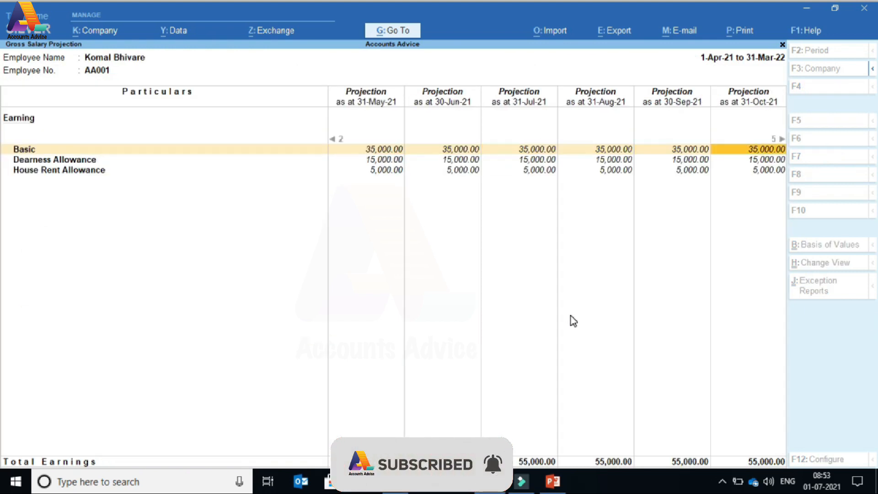
pyautogui.press('Left')
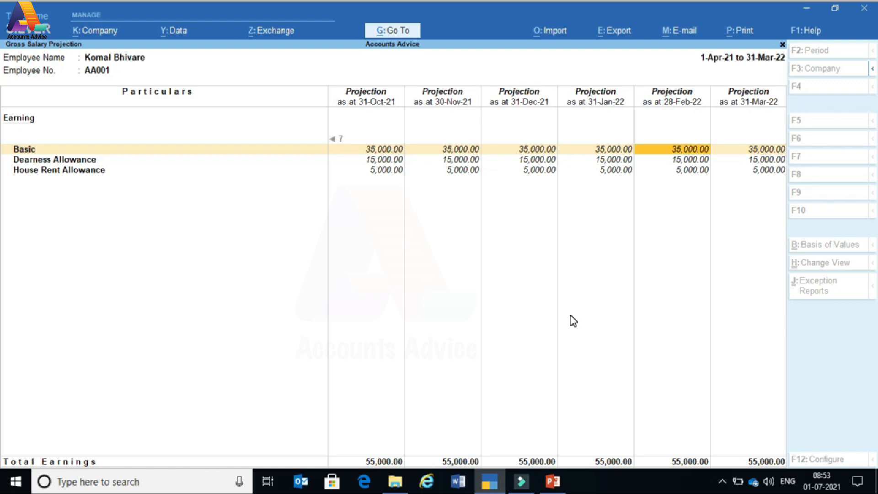
pyautogui.press('Home')
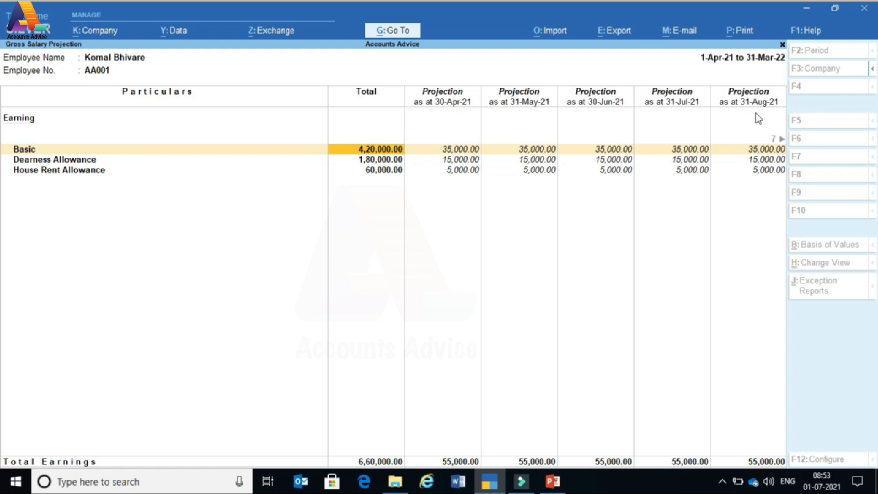
pyautogui.press('Escape')
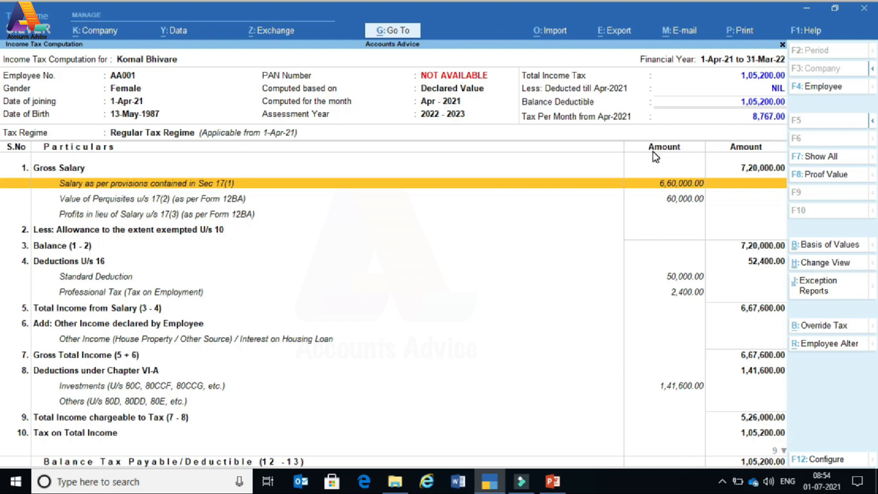
# - Exit the computation report and open Alter's List of Masters showing Payroll Masters
pyautogui.press('Down')
pyautogui.press('Down')
pyautogui.press('Down')
pyautogui.press('Down')
pyautogui.press('Down')
pyautogui.press('Down')
pyautogui.press('Down')
pyautogui.press('Down')
pyautogui.press('Down')
pyautogui.press('Down')
pyautogui.press('Down')
pyautogui.press('Down')
pyautogui.press('Down')
pyautogui.press('Down')
pyautogui.press('Down')
pyautogui.press('Down')
pyautogui.press('Down')
pyautogui.press('Down')
pyautogui.press('Down')
pyautogui.press('Down')
pyautogui.press('Down')
pyautogui.press('Down')
pyautogui.press('Down')
pyautogui.press('Down')
pyautogui.press('Down')
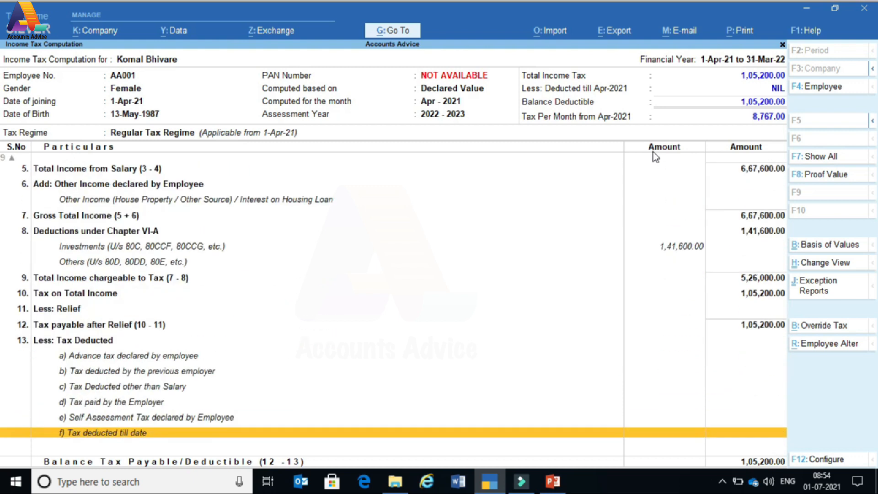
pyautogui.press('Up')
pyautogui.press('Up')
pyautogui.press('Up')
pyautogui.press('Up')
pyautogui.press('Up')
pyautogui.press('Up')
pyautogui.press('Up')
pyautogui.press('Up')
pyautogui.press('Up')
pyautogui.press('Up')
pyautogui.press('Up')
pyautogui.press('Up')
pyautogui.press('Up')
pyautogui.press('Up')
pyautogui.press('Up')
pyautogui.press('Up')
pyautogui.press('Up')
pyautogui.press('Up')
pyautogui.press('Up')
pyautogui.press('Up')
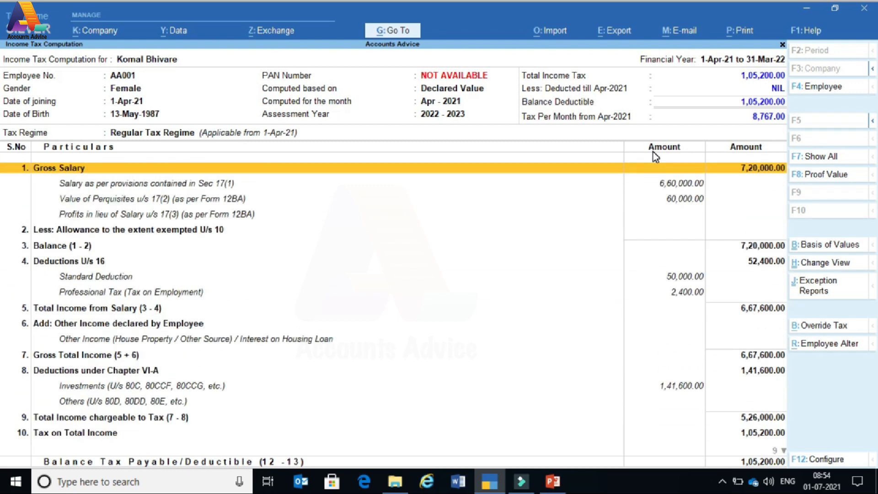
pyautogui.press('Escape')
pyautogui.press('Escape')
pyautogui.press('Escape')
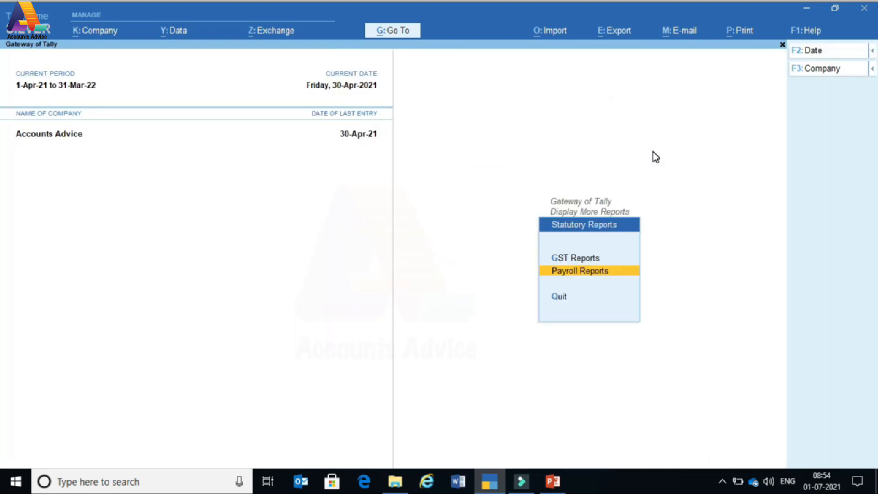
pyautogui.press('Escape')
pyautogui.press('Escape')
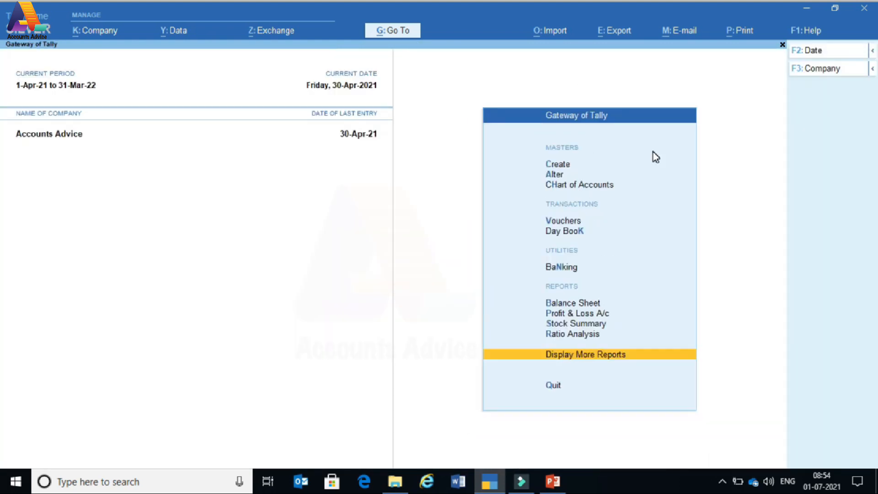
pyautogui.press('Up')
pyautogui.press('Up')
pyautogui.press('Up')
pyautogui.press('Up')
pyautogui.press('Up')
pyautogui.press('Up')
pyautogui.press('Up')
pyautogui.press('Up')
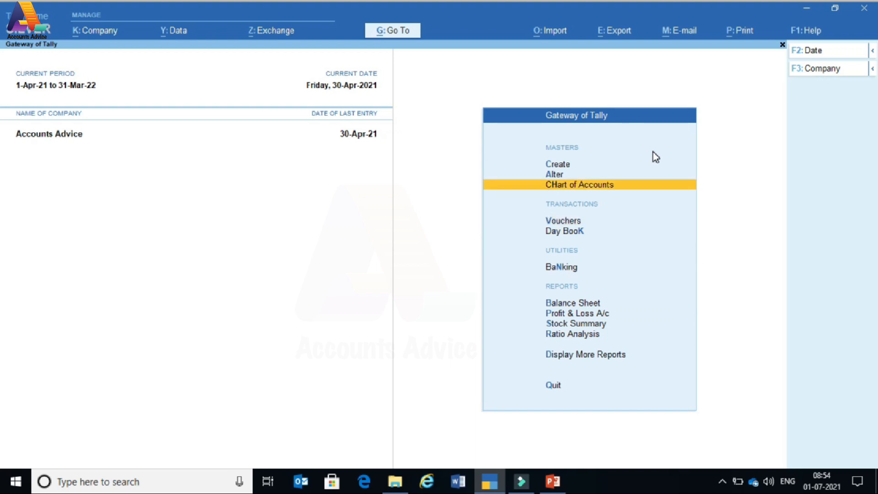
pyautogui.press('Up')
pyautogui.press('Return')
pyautogui.press('Down')
pyautogui.press('Down')
pyautogui.press('Down')
pyautogui.press('Down')
pyautogui.press('Down')
pyautogui.press('Down')
pyautogui.press('Down')
pyautogui.press('Down')
pyautogui.press('Down')
pyautogui.press('Down')
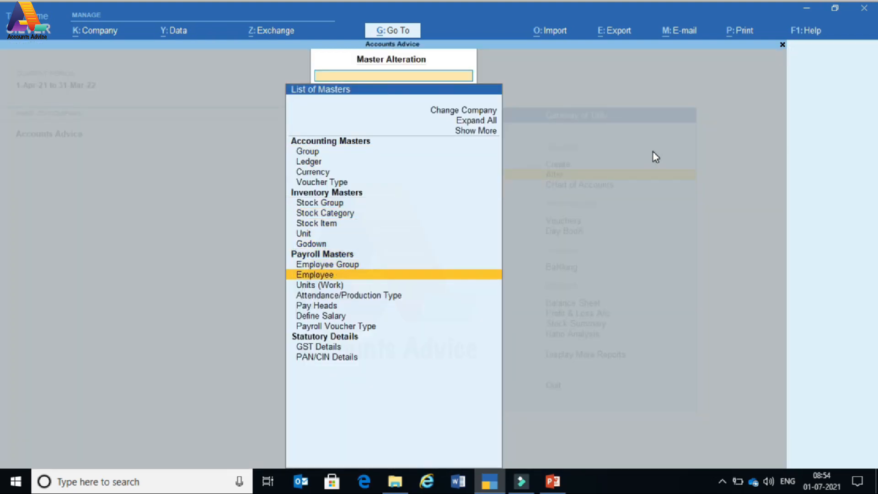
# - Open the first employee's master record for alteration and enter the employee's income tax PAN
pyautogui.press('Return')
pyautogui.press('Return')
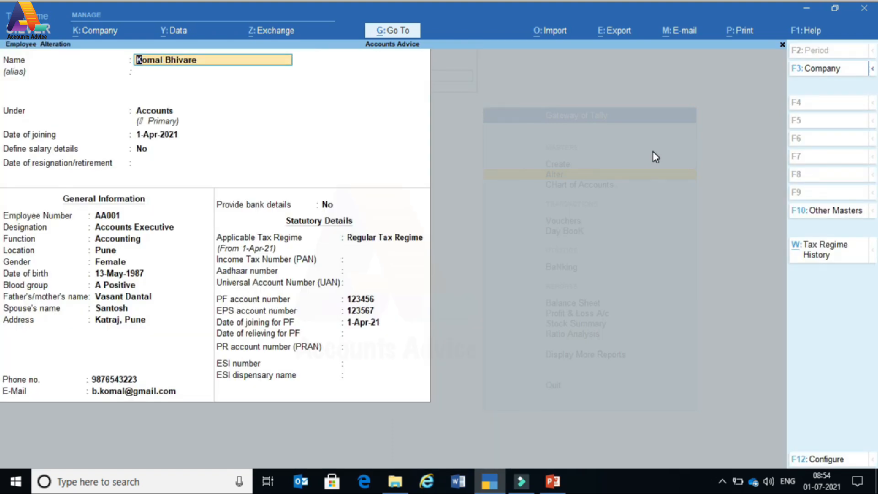
pyautogui.press('Return')
pyautogui.press('Return')
pyautogui.press('Return')
pyautogui.press('Return')
pyautogui.press('Return')
pyautogui.press('Return')
pyautogui.press('Return')
pyautogui.press('Return')
pyautogui.press('Return')
pyautogui.press('Return')
pyautogui.press('Return')
pyautogui.press('Return')
pyautogui.press('Return')
pyautogui.press('Return')
pyautogui.press('Return')
pyautogui.press('Return')
pyautogui.press('Return')
pyautogui.press('Return')
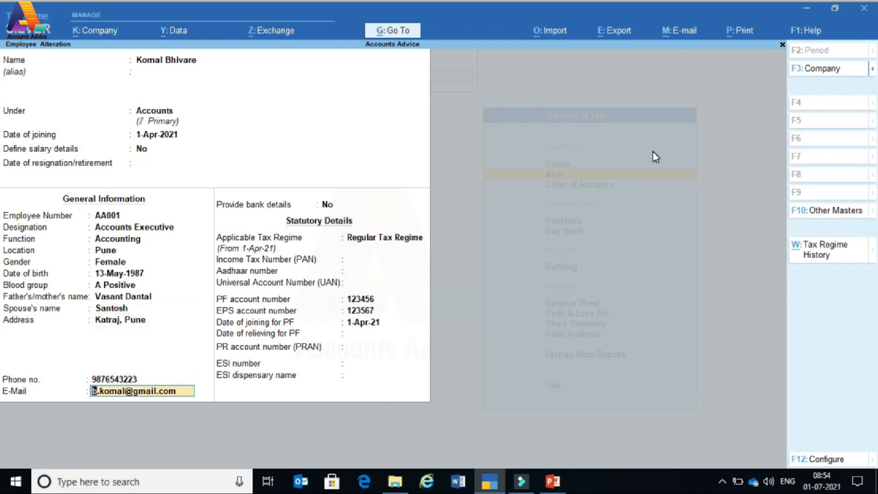
pyautogui.press('Return')
pyautogui.press('Return')
pyautogui.press('Return')
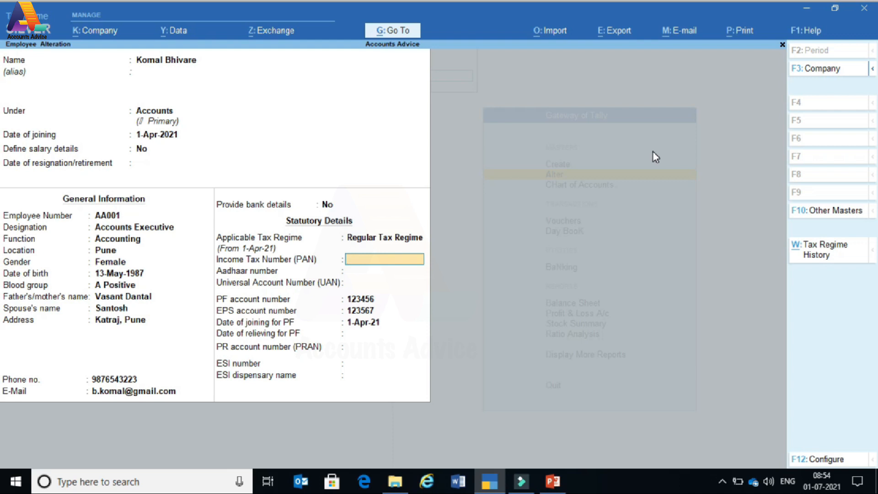
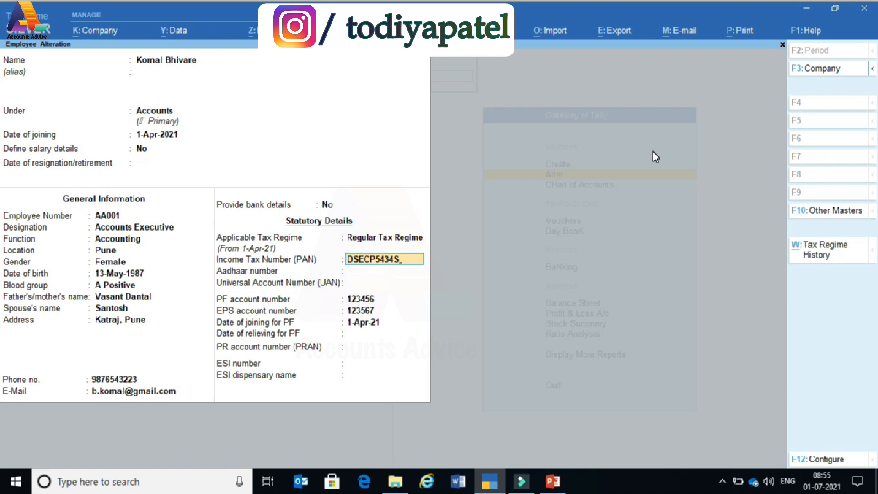
pyautogui.press('Return')
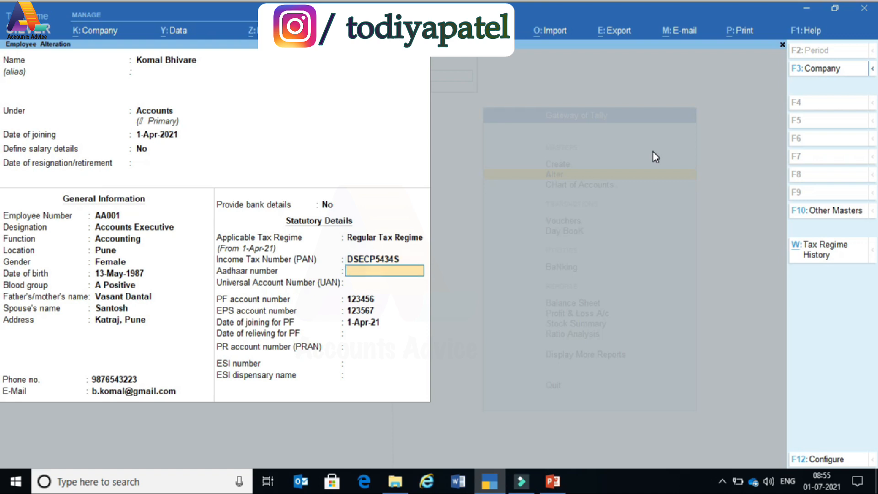
pyautogui.press('Return')
pyautogui.press('Return')
pyautogui.press('Return')
pyautogui.press('Return')
pyautogui.press('Return')
pyautogui.press('Return')
pyautogui.press('Return')
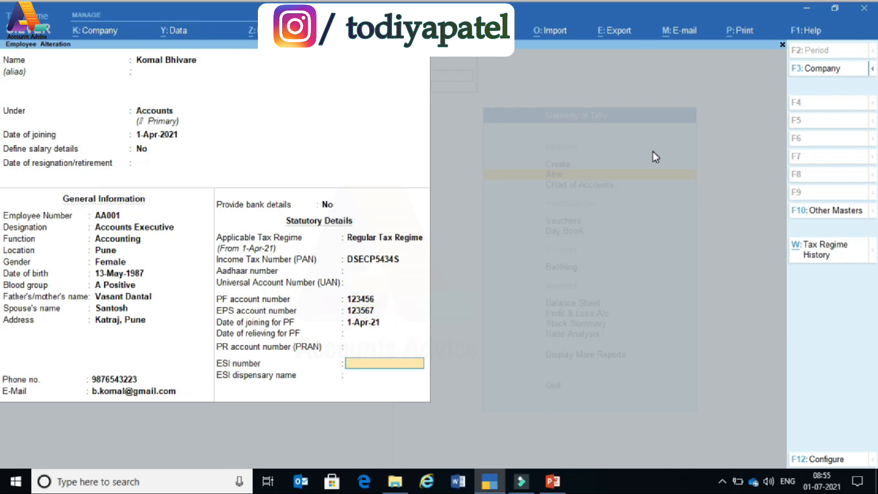
# - Accept the employee alteration and return to the Gateway of Tally
pyautogui.press('Up')
pyautogui.press('Up')
pyautogui.press('Up')
pyautogui.press('Up')
pyautogui.press('Up')
pyautogui.press('Up')
pyautogui.press('Up')
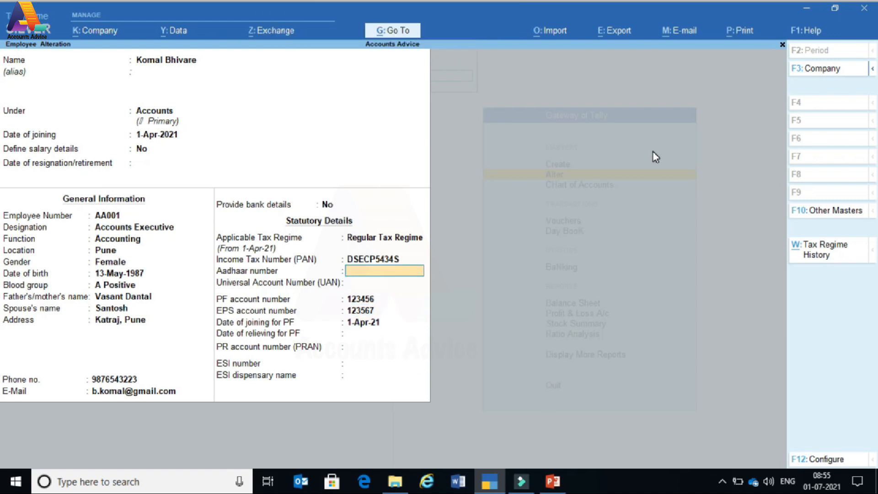
pyautogui.press('ctrl')
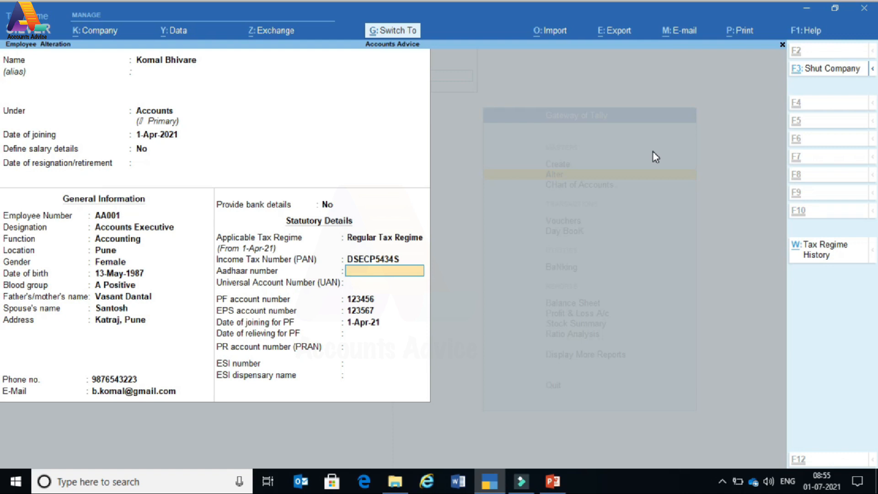
pyautogui.hotkey('ctrl', 'a')
pyautogui.press('Escape')
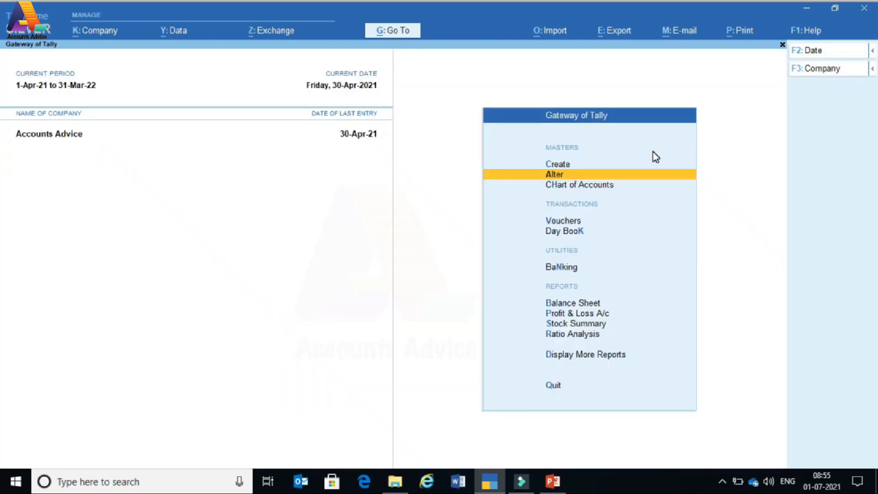
# - Expand Master Alteration to show all masters, including the payroll income tax masters
pyautogui.press('Return')
pyautogui.press('Up')
pyautogui.press('Up')
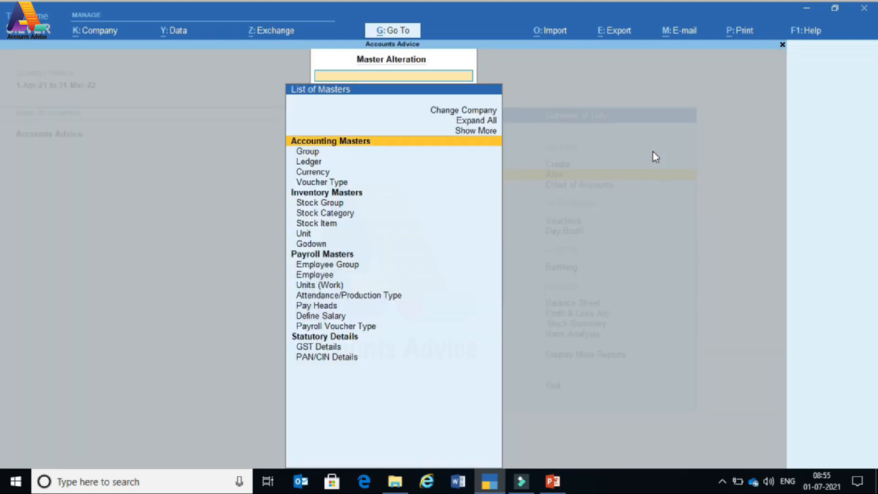
pyautogui.press('Return')
pyautogui.press('Down')
pyautogui.press('Down')
pyautogui.press('Down')
pyautogui.press('Down')
pyautogui.press('Down')
pyautogui.press('Down')
pyautogui.press('Down')
pyautogui.press('Down')
pyautogui.press('Down')
pyautogui.press('Down')
pyautogui.press('Down')
pyautogui.press('Down')
pyautogui.press('Down')
pyautogui.press('Down')
pyautogui.press('Down')
pyautogui.press('Down')
pyautogui.press('Down')
pyautogui.press('Down')
pyautogui.press('Down')
pyautogui.press('Down')
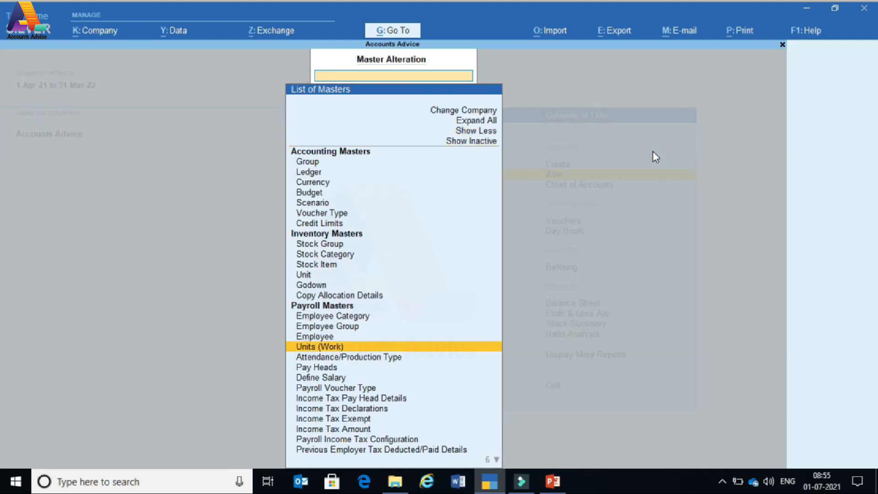
pyautogui.press('Down')
pyautogui.press('Down')
pyautogui.press('Up')
pyautogui.press('Down')
# - Review Income Tax Pay Head Details, then move to Income Tax Declarations
pyautogui.press('Up')
pyautogui.press('Return')
pyautogui.press('Down')
pyautogui.press('Down')
pyautogui.press('Down')
pyautogui.press('Down')
pyautogui.press('Down')
pyautogui.press('Down')
pyautogui.press('Down')
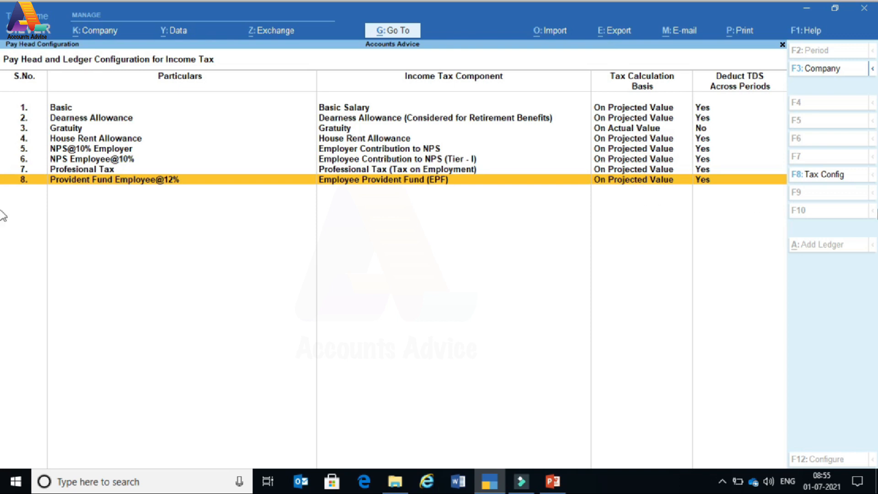
pyautogui.press('Escape')
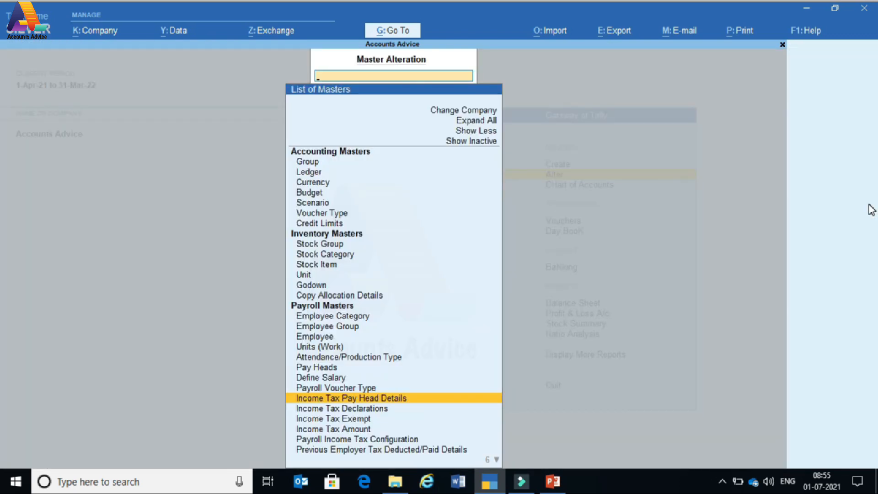
pyautogui.press('Down')
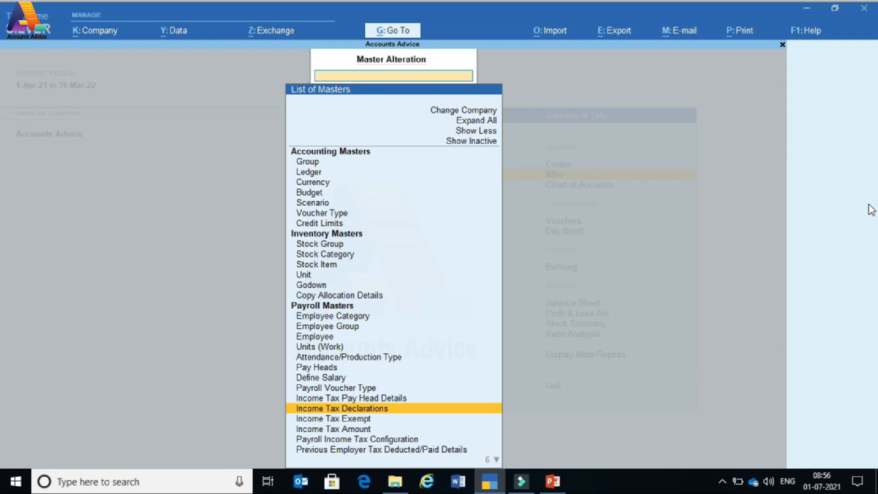
# - Browse the Income Tax Declaration options: tax regime, HRA, LTA, other income, 80C investments
pyautogui.press('Return')
pyautogui.press('Down')
pyautogui.press('Down')
pyautogui.press('Down')
pyautogui.press('Down')
pyautogui.press('Up')
pyautogui.press('Up')
pyautogui.press('Up')
pyautogui.press('Up')
pyautogui.press('Down')
pyautogui.press('Down')
pyautogui.press('Down')
pyautogui.press('Down')
pyautogui.press('Down')
pyautogui.press('Down')
pyautogui.press('Down')
pyautogui.press('Down')
pyautogui.press('Up')
pyautogui.press('Up')
pyautogui.press('Up')
pyautogui.press('Up')
pyautogui.press('Up')
pyautogui.press('Up')
pyautogui.press('Up')
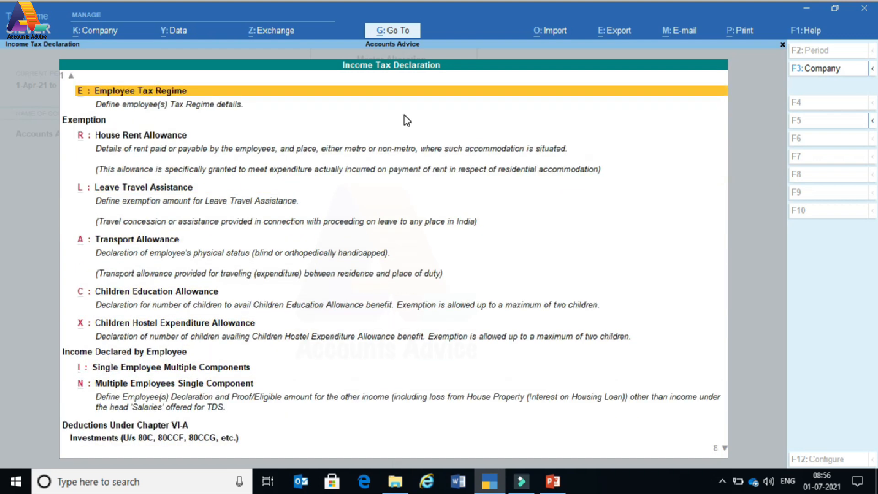
pyautogui.press('Down')
pyautogui.press('Down')
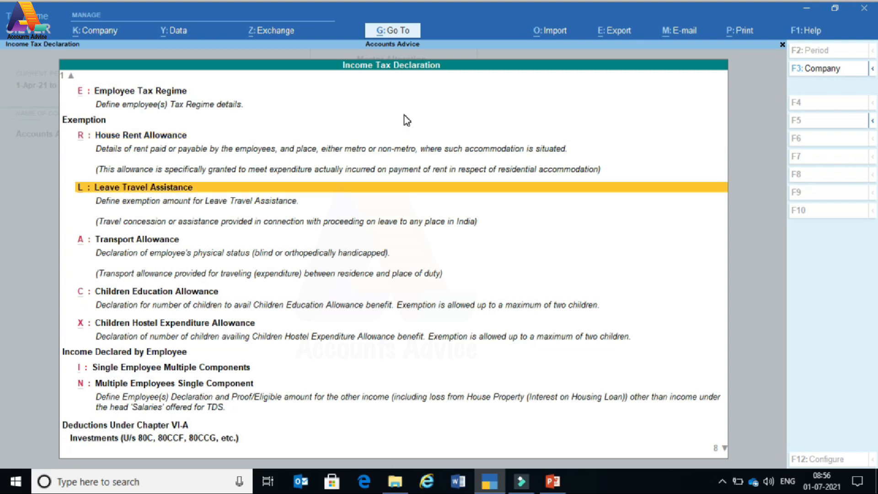
pyautogui.press('Down')
pyautogui.press('Down')
pyautogui.press('Down')
pyautogui.press('Down')
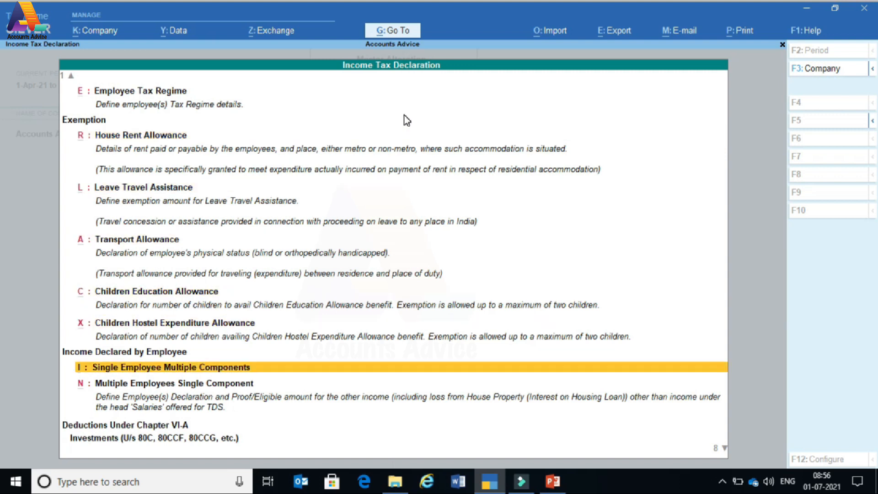
pyautogui.press('Up')
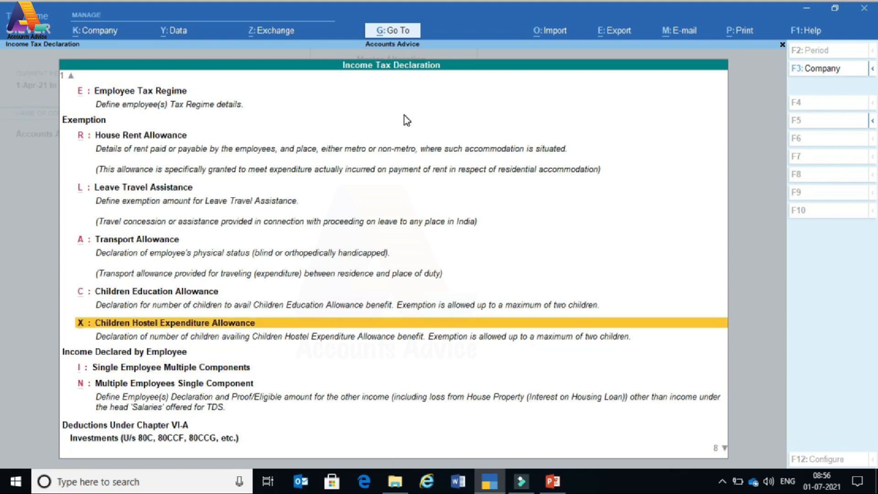
pyautogui.press('Down')
pyautogui.press('Down')
pyautogui.press('Down')
pyautogui.press('Down')
pyautogui.press('Down')
pyautogui.press('Down')
pyautogui.press('Down')
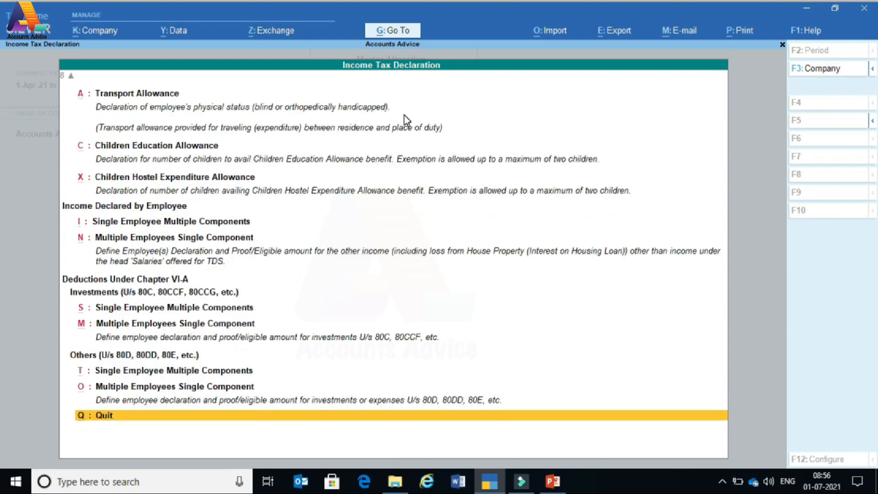
pyautogui.press('Up')
pyautogui.press('Up')
pyautogui.press('Up')
pyautogui.press('Up')
pyautogui.press('Up')
pyautogui.press('Up')
pyautogui.press('Down')
pyautogui.press('Down')
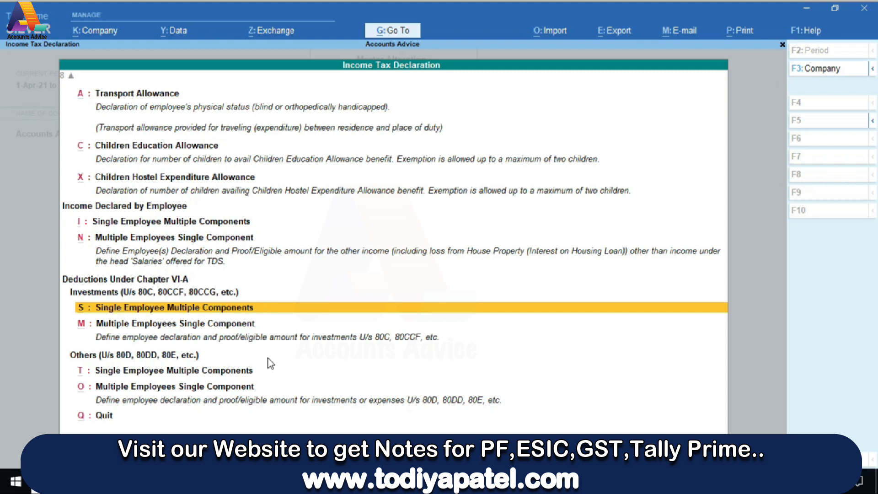
pyautogui.press('Up')
pyautogui.press('Up')
pyautogui.press('Up')
pyautogui.press('Up')
pyautogui.press('Up')
pyautogui.press('Up')
pyautogui.press('Up')
pyautogui.press('Up')
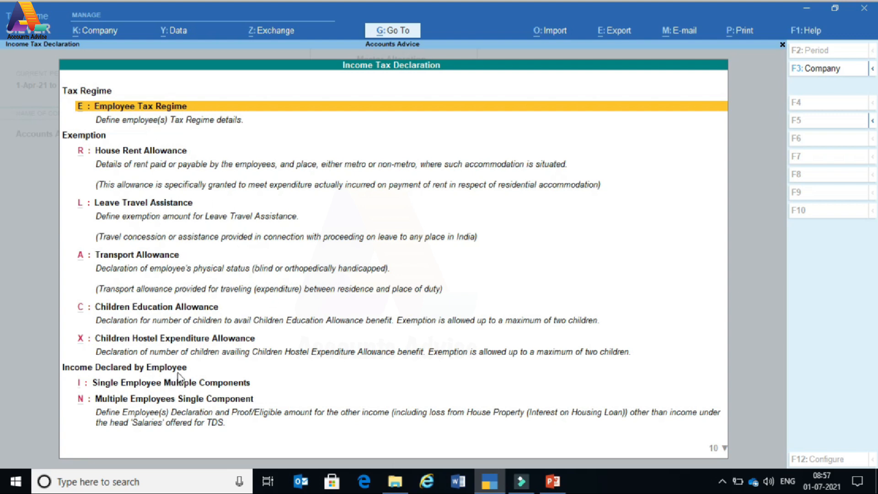
# - Start the employee's House Rent Allowance from 1-4-2021 with 8,000 rent declared and proven
pyautogui.click(155, 153)
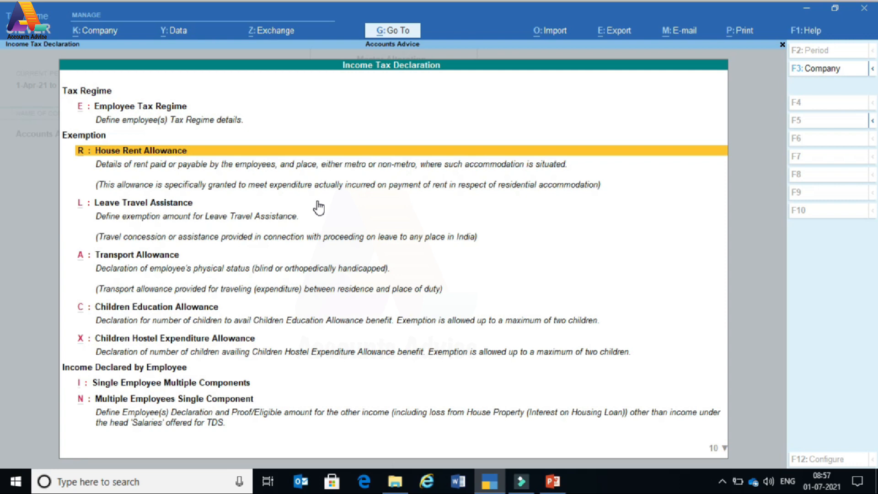
pyautogui.press('Return')
pyautogui.press('Down')
pyautogui.press('Down')
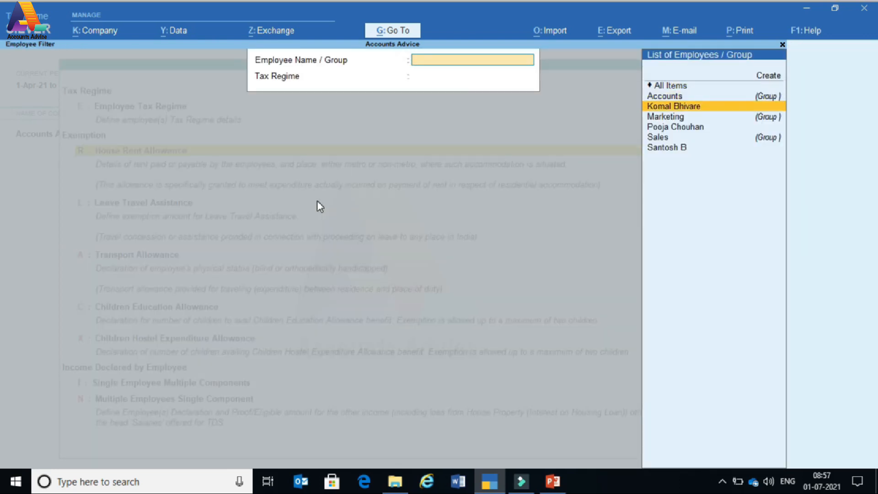
pyautogui.press('Return')
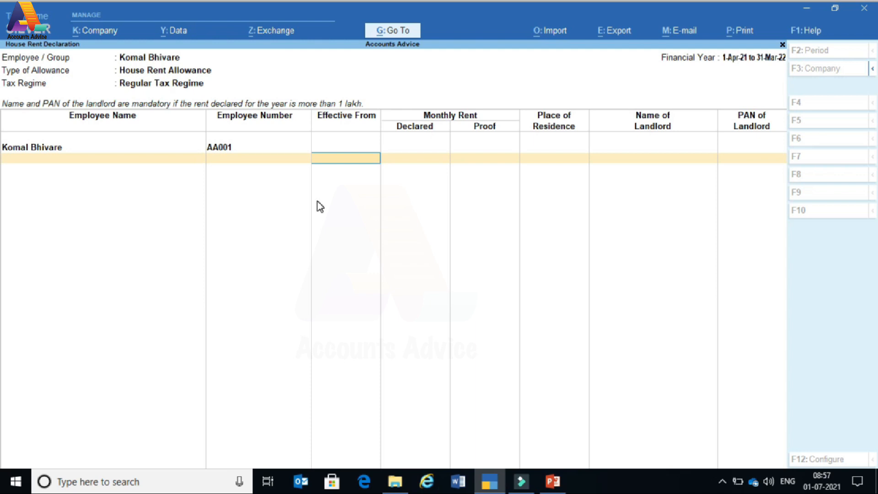
pyautogui.press('Return')
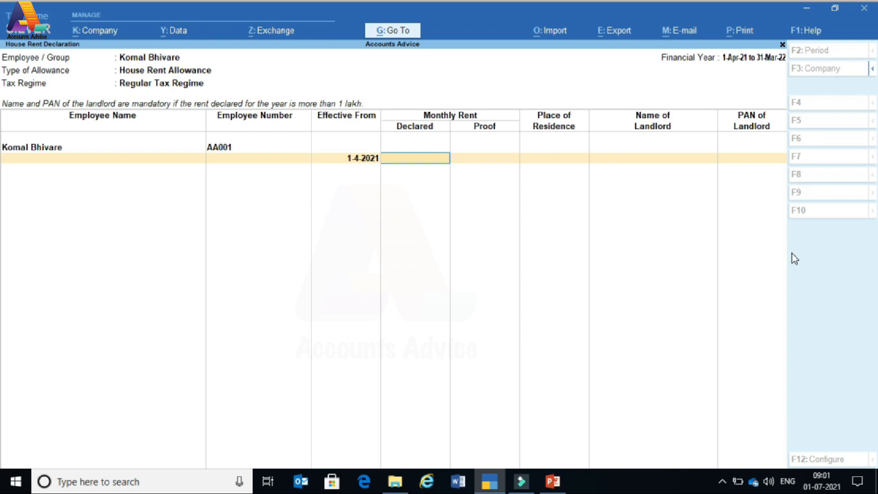
pyautogui.write('8000')
pyautogui.press('Return')
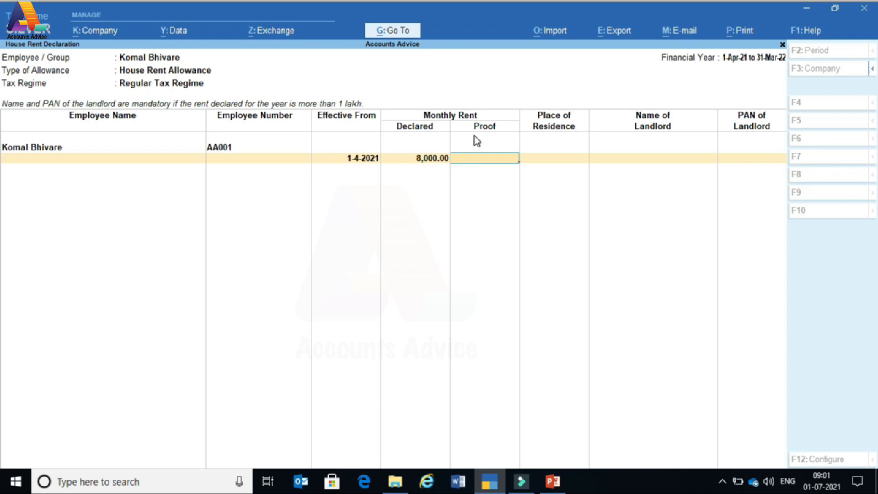
pyautogui.write('8000')
pyautogui.press('Return')
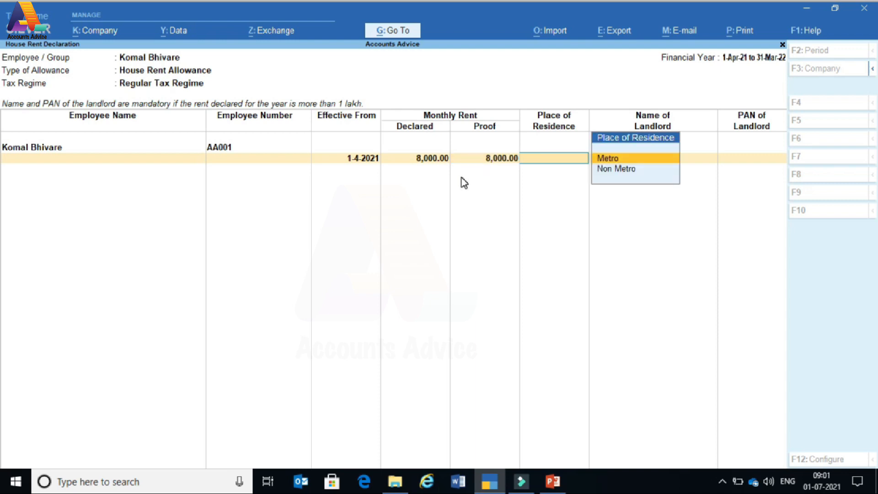
# - Set residence to Non Metro, enter the landlord's name, PAN type OTHERVALUE, and save
pyautogui.press('Down')
pyautogui.press('Up')
pyautogui.press('Return')
pyautogui.press('BackSpace')
pyautogui.press('Down')
pyautogui.press('Return')
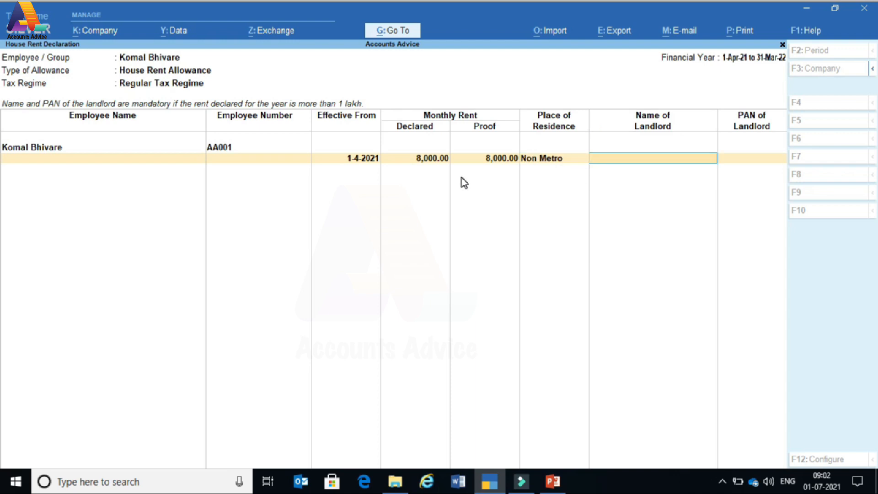
pyautogui.write('Abc')
pyautogui.press('Return')
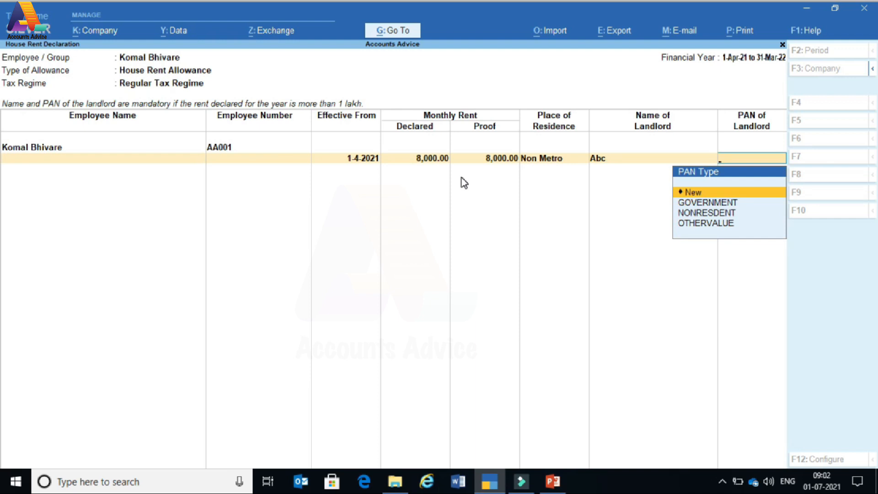
pyautogui.press('Down')
pyautogui.press('Down')
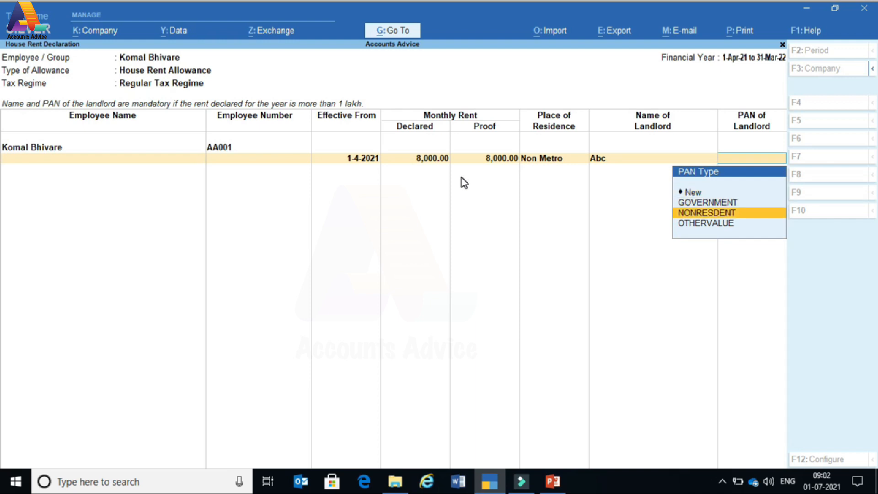
pyautogui.press('Down')
pyautogui.press('Up')
pyautogui.press('Up')
pyautogui.press('Up')
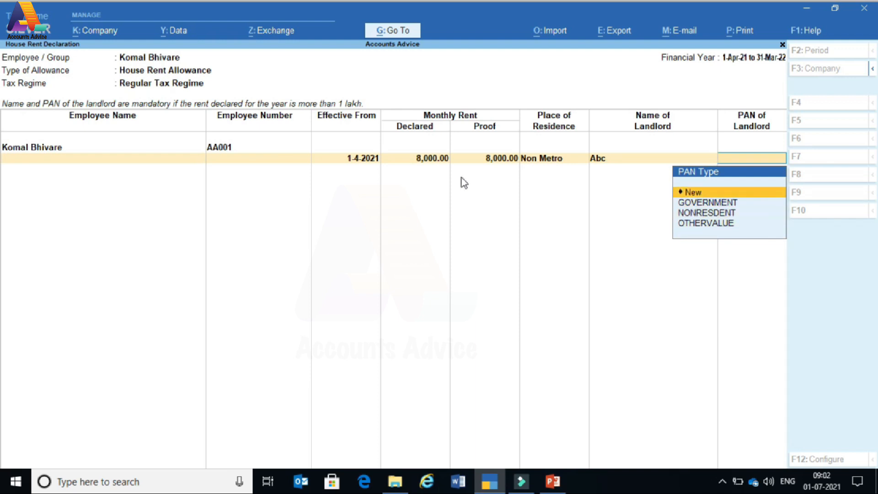
pyautogui.press('Down')
pyautogui.press('Down')
pyautogui.press('Down')
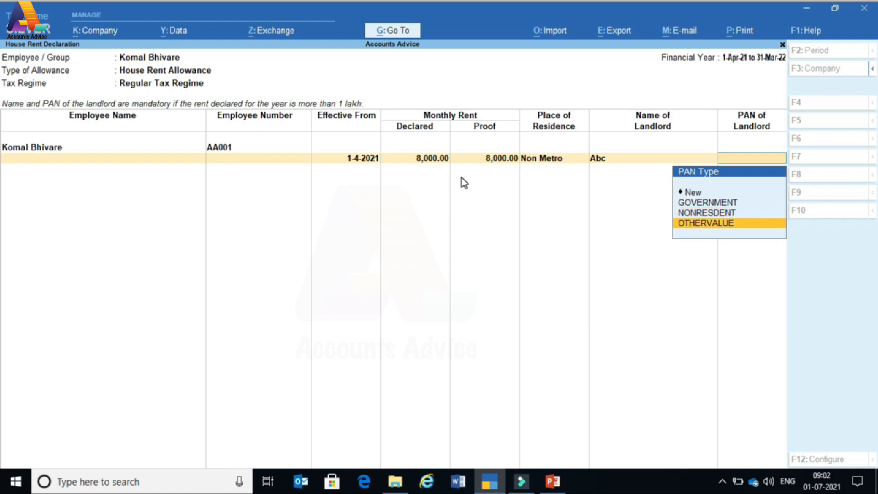
pyautogui.press('Return')
pyautogui.press('BackSpace')
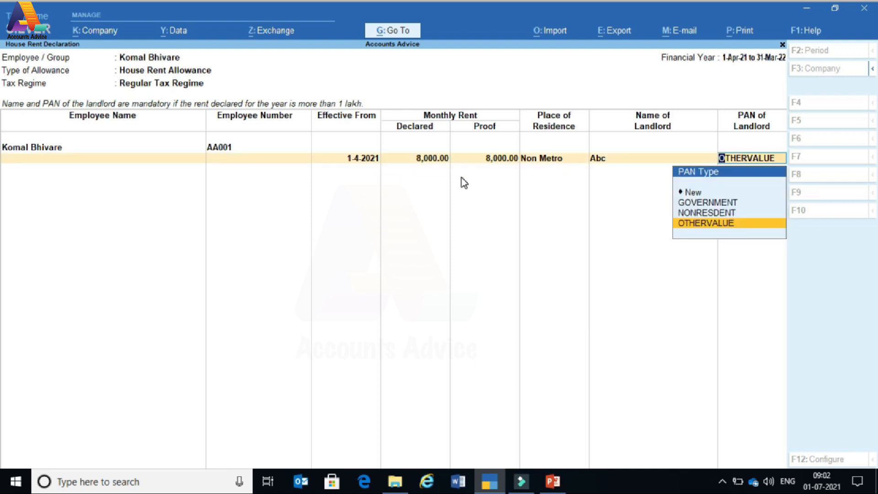
pyautogui.press('Return')
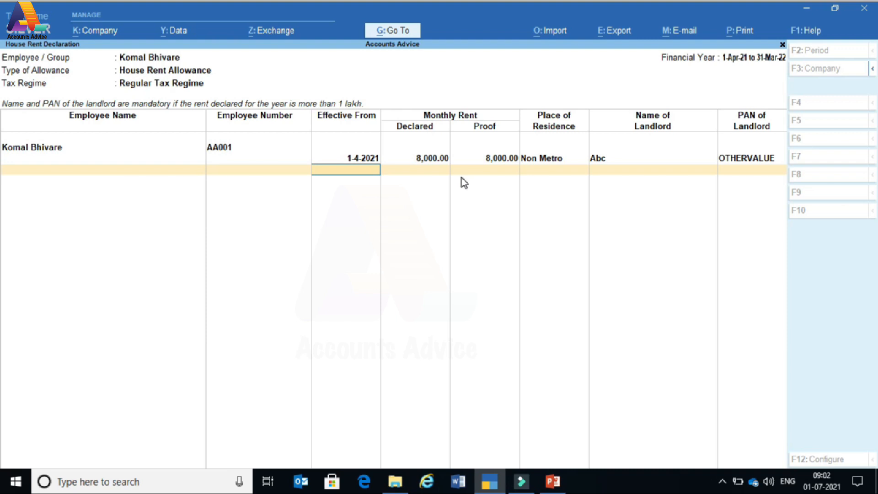
pyautogui.press('Return')
pyautogui.press('Return')
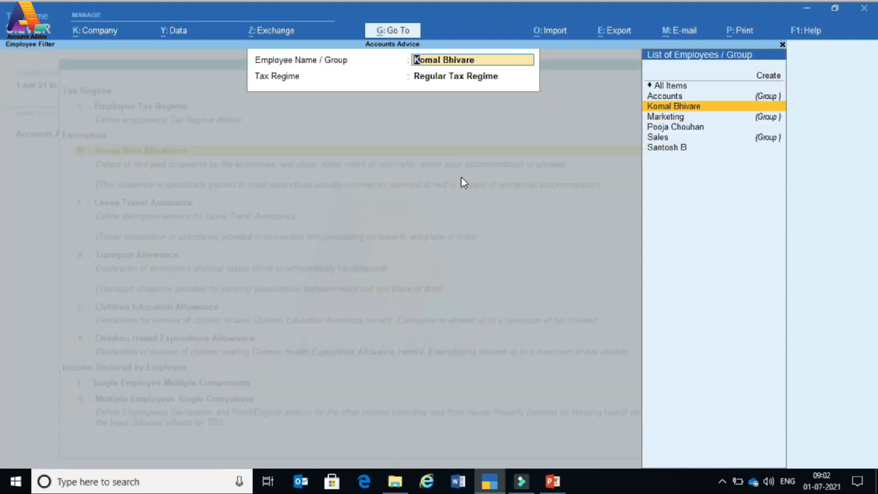
# - Clear the employee filter and open Leave Travel Assistance employee selection
pyautogui.press('BackSpace')
pyautogui.press('Escape')
pyautogui.press('Down')
pyautogui.press('Return')
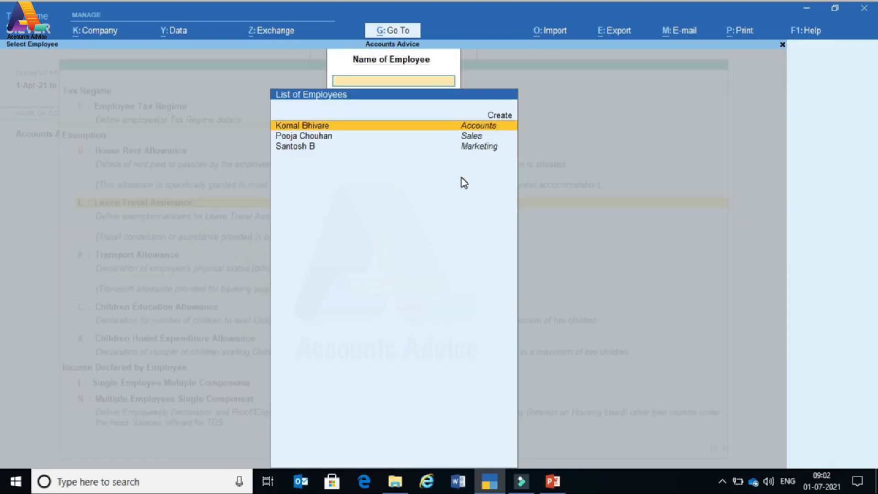
pyautogui.press('Return')
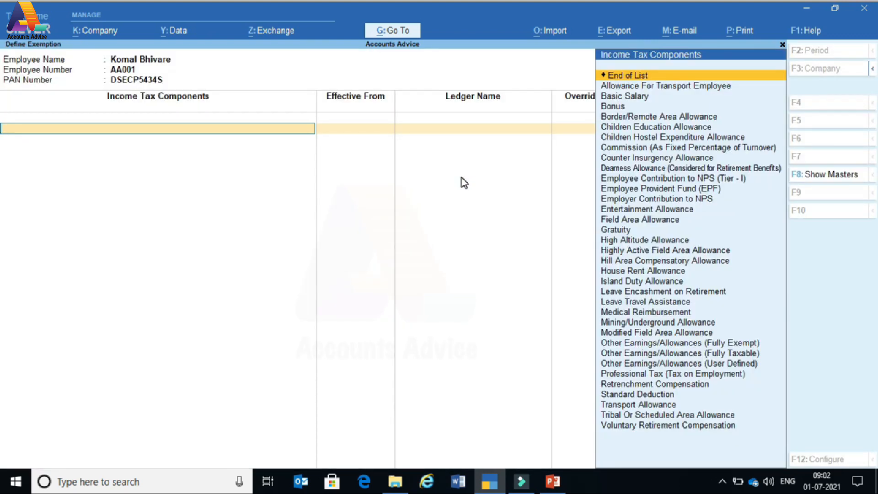
# - Abandon the Leave Travel Assistance component entry without saving and leave employee selection
pyautogui.write('Le')
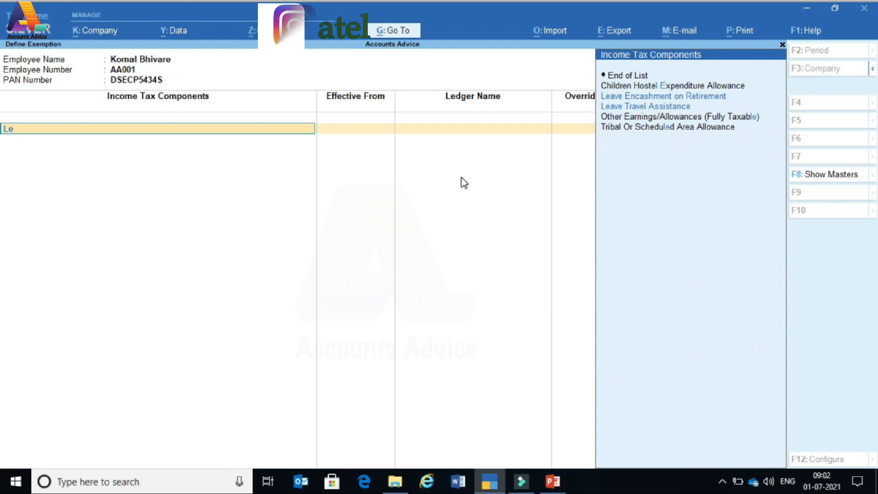
pyautogui.press('Down')
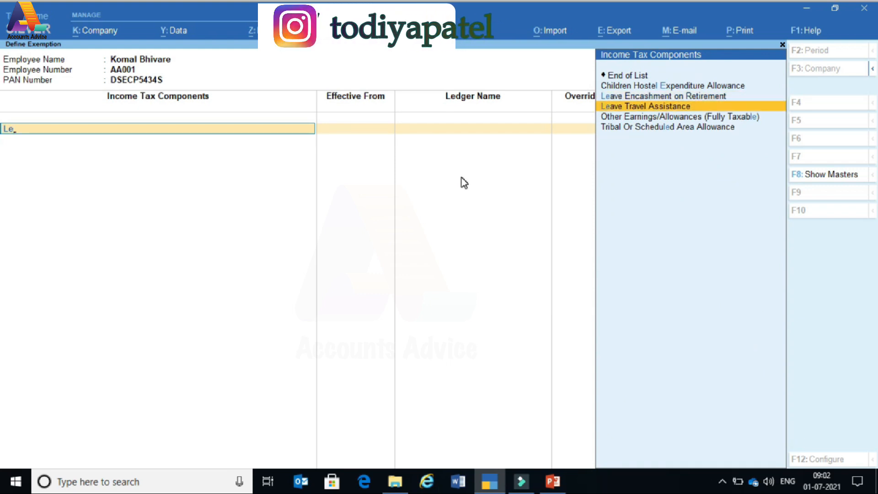
pyautogui.press('Up')
pyautogui.press('Up')
pyautogui.press('Up')
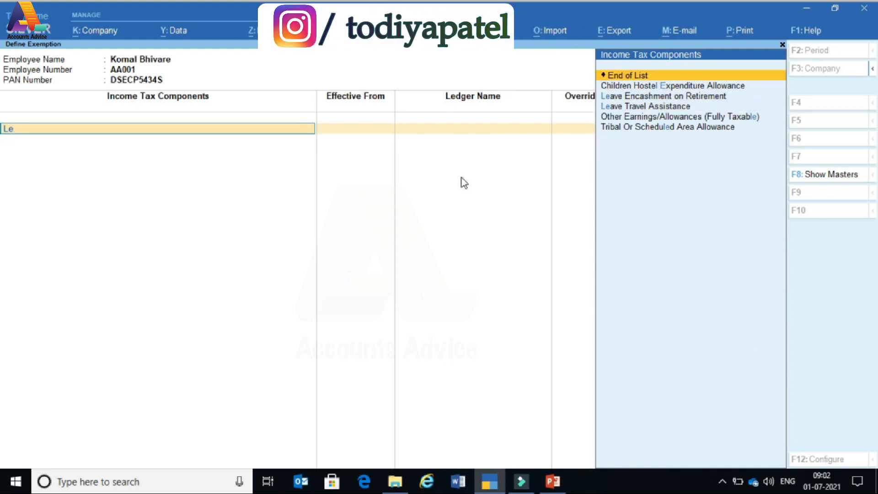
pyautogui.press('BackSpace')
pyautogui.press('BackSpace')
pyautogui.press('Escape')
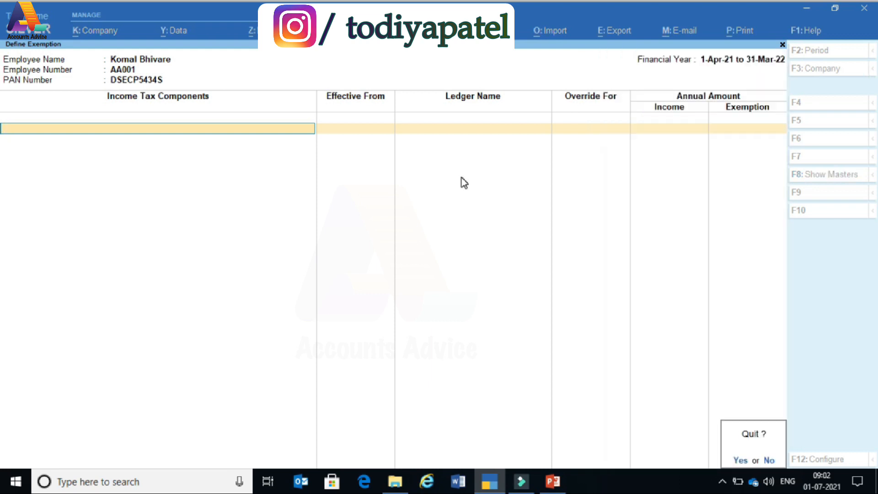
pyautogui.press('y')
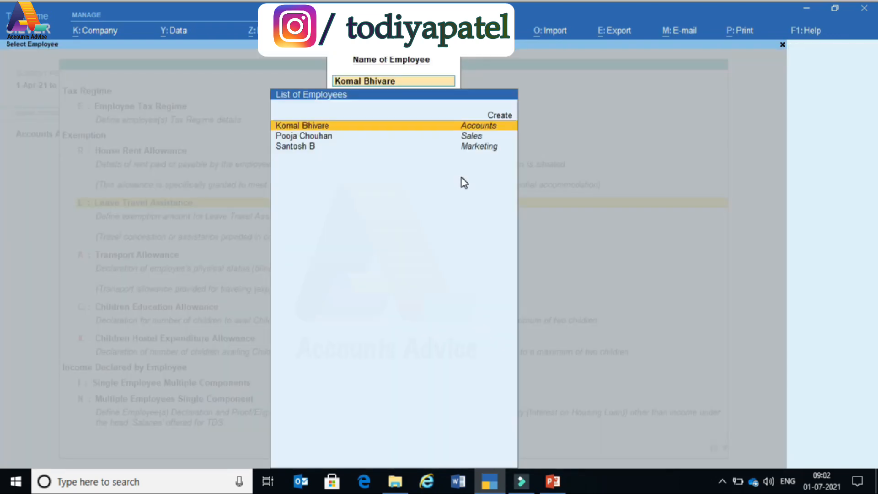
pyautogui.press('Escape')
pyautogui.press('Escape')
# - Declare Children Education Allowance for 2 children from 1-4-2021, then clear the employee filter
pyautogui.press('Down')
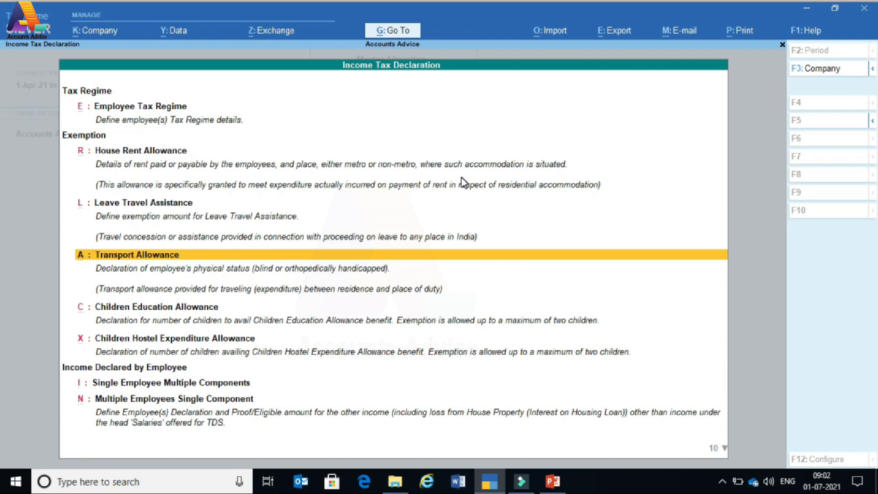
pyautogui.press('Down')
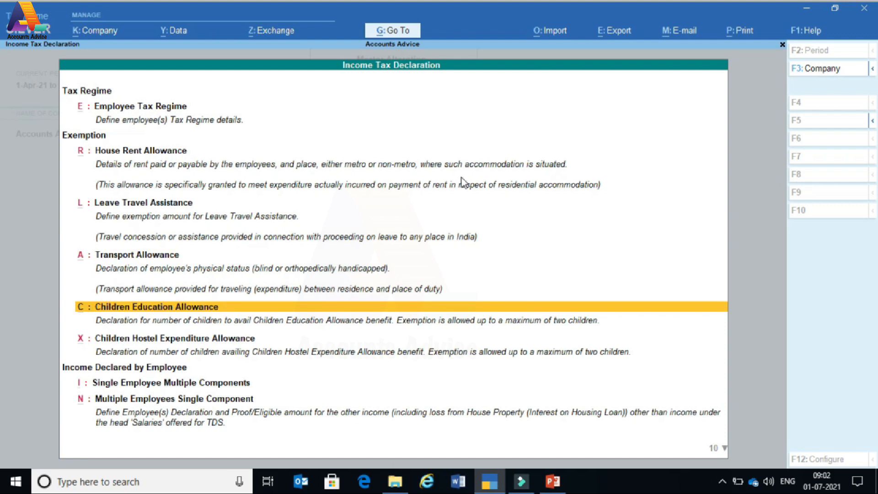
pyautogui.press('Return')
pyautogui.press('Down')
pyautogui.press('Down')
pyautogui.press('Return')
pyautogui.press('Return')
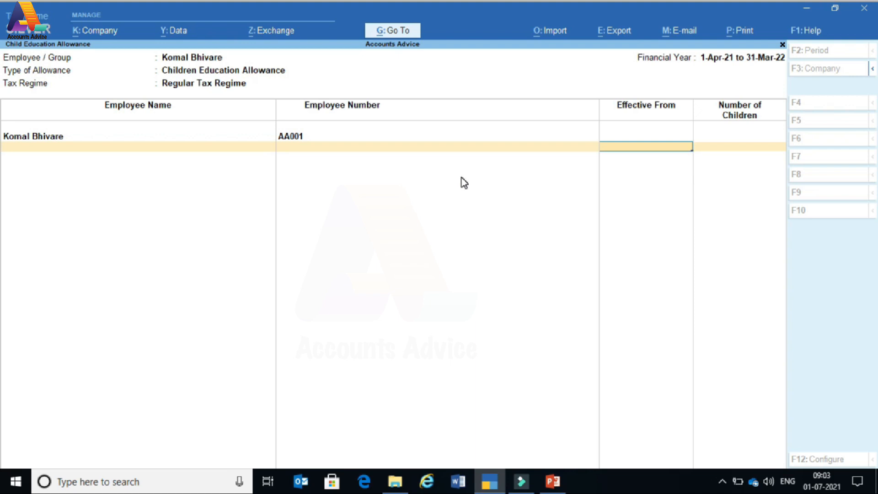
pyautogui.write('1')
pyautogui.press('Return')
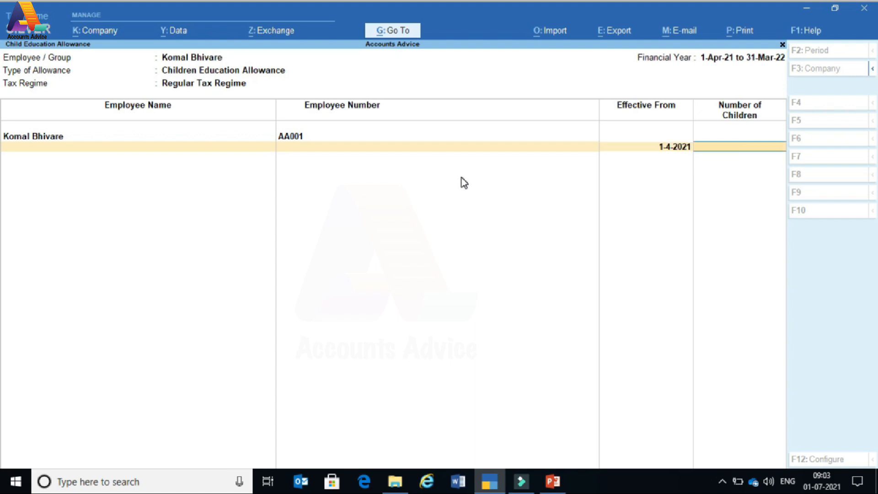
pyautogui.write('2')
pyautogui.press('Return')
pyautogui.press('Return')
pyautogui.press('Return')
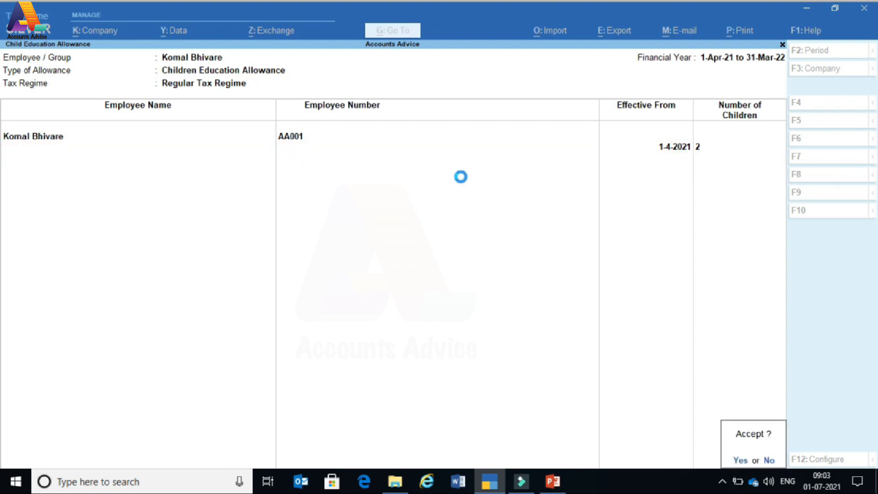
pyautogui.press('BackSpace')
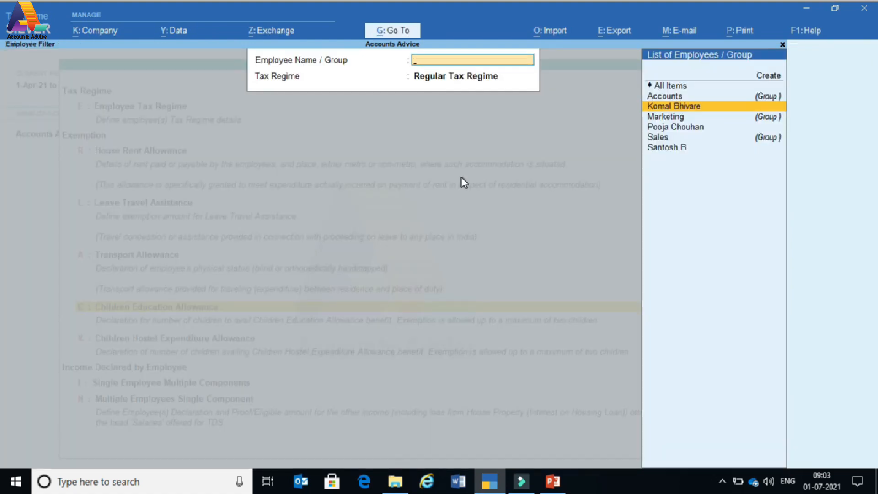
pyautogui.press('Escape')
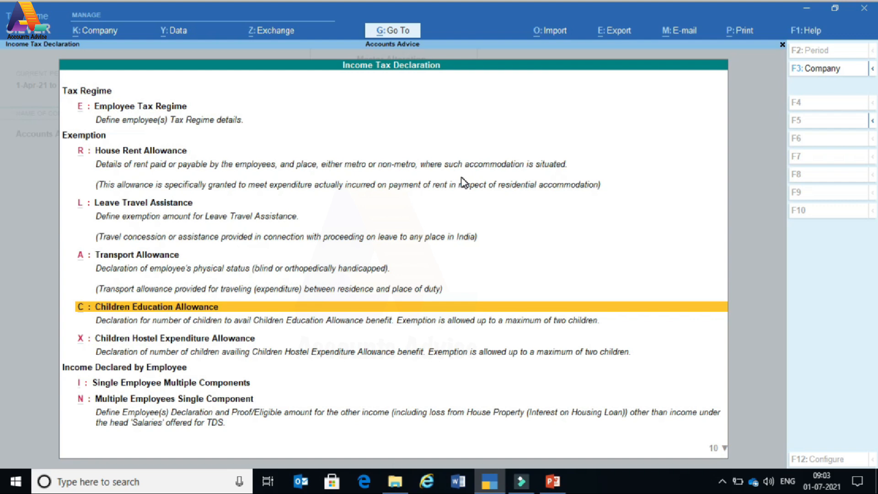
pyautogui.press('Down')
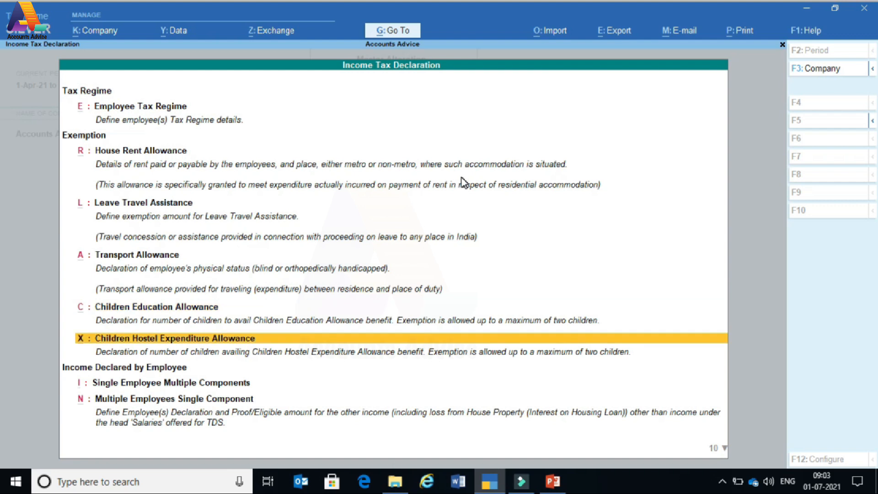
pyautogui.press('Up')
pyautogui.press('Up')
pyautogui.press('Up')
pyautogui.press('Up')
pyautogui.press('Down')
pyautogui.press('Down')
pyautogui.press('Down')
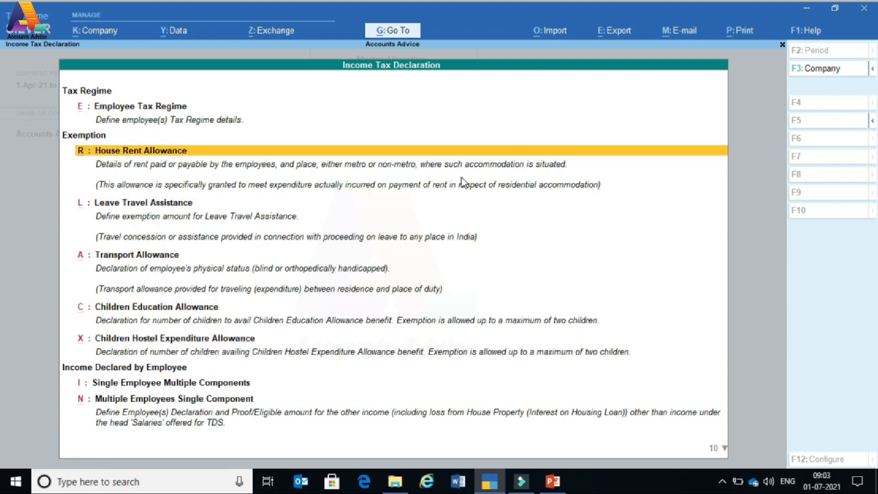
pyautogui.press('Down')
pyautogui.press('Down')
pyautogui.press('Up')
pyautogui.press('Up')
pyautogui.press('Up')
pyautogui.press('Up')
pyautogui.press('Up')
pyautogui.press('Down')
pyautogui.press('Down')
pyautogui.press('Down')
pyautogui.press('Down')
pyautogui.press('Down')
pyautogui.press('Down')
pyautogui.press('Down')
pyautogui.press('Down')
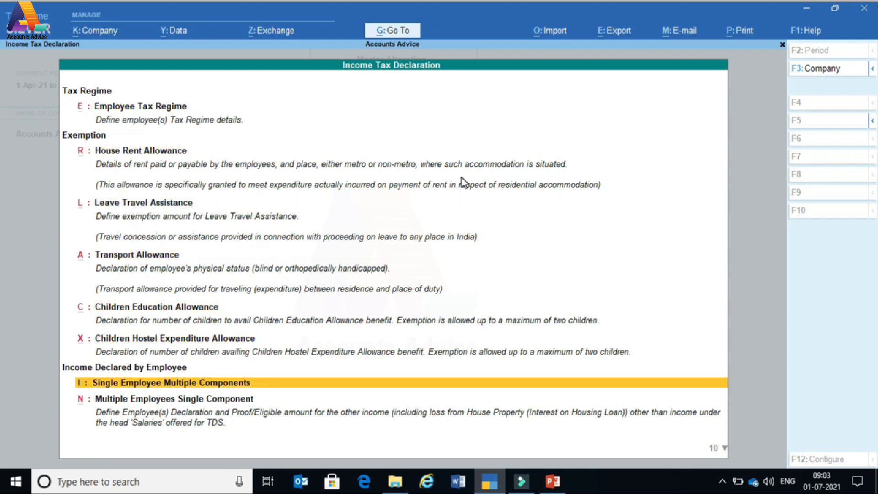
pyautogui.press('Down')
pyautogui.press('Down')
pyautogui.press('Down')
pyautogui.press('Down')
pyautogui.press('Up')
pyautogui.press('Up')
pyautogui.press('Up')
pyautogui.press('Up')
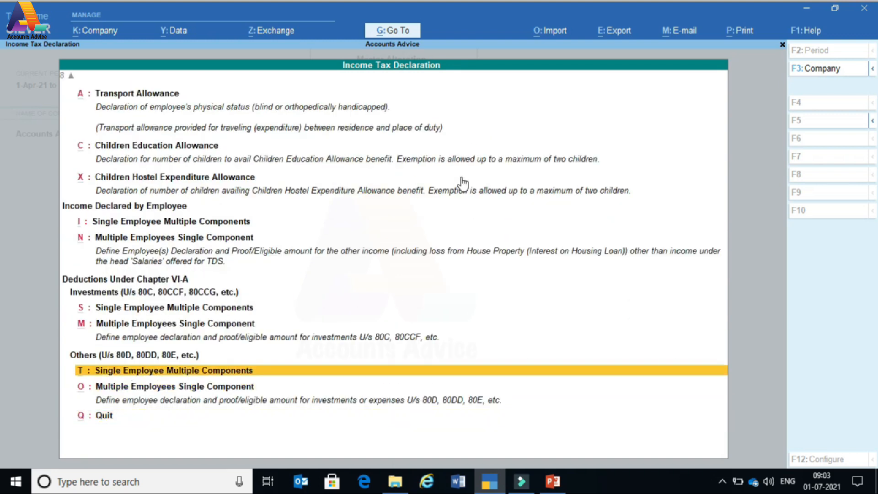
pyautogui.press('Up')
pyautogui.press('Up')
pyautogui.press('Up')
pyautogui.press('Up')
pyautogui.press('Up')
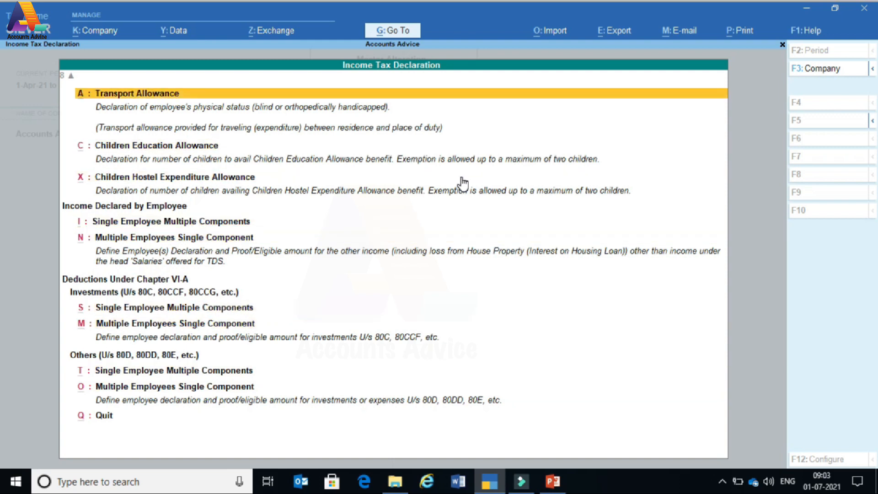
pyautogui.press('Down')
pyautogui.press('Down')
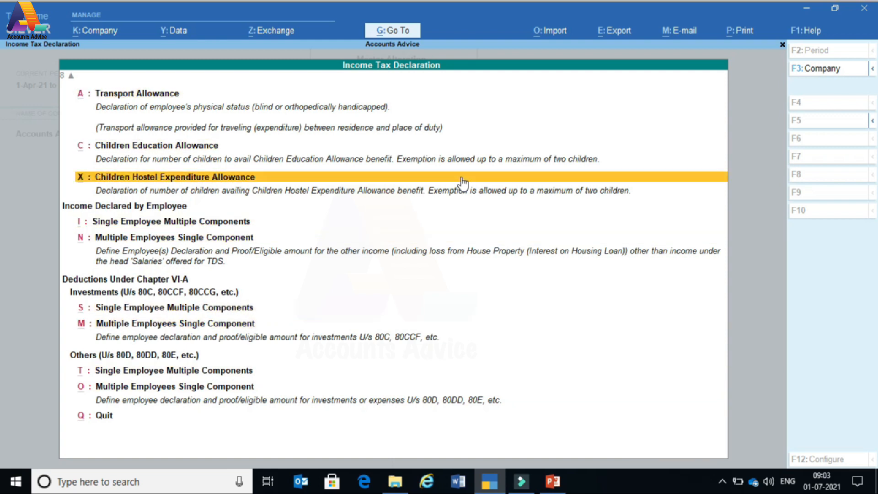
pyautogui.press('Up')
pyautogui.press('Up')
pyautogui.press('Up')
pyautogui.press('Down')
pyautogui.press('Down')
pyautogui.press('Down')
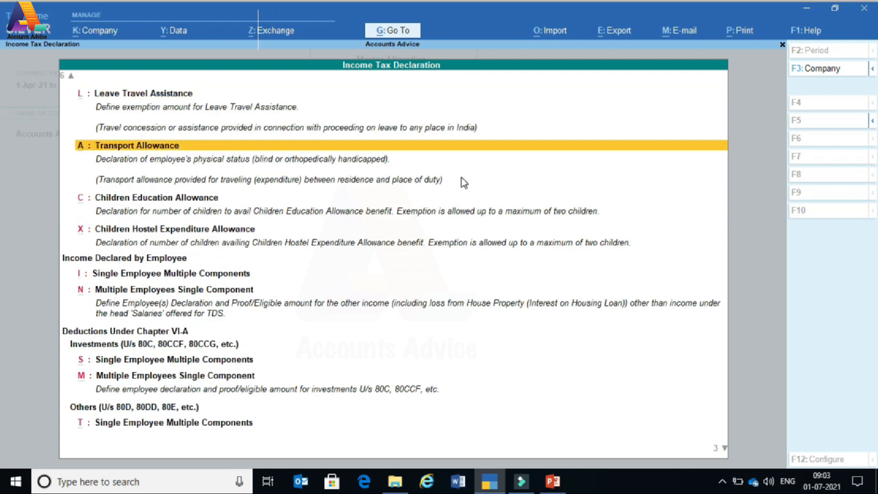
pyautogui.press('Down')
pyautogui.press('Down')
pyautogui.press('Up')
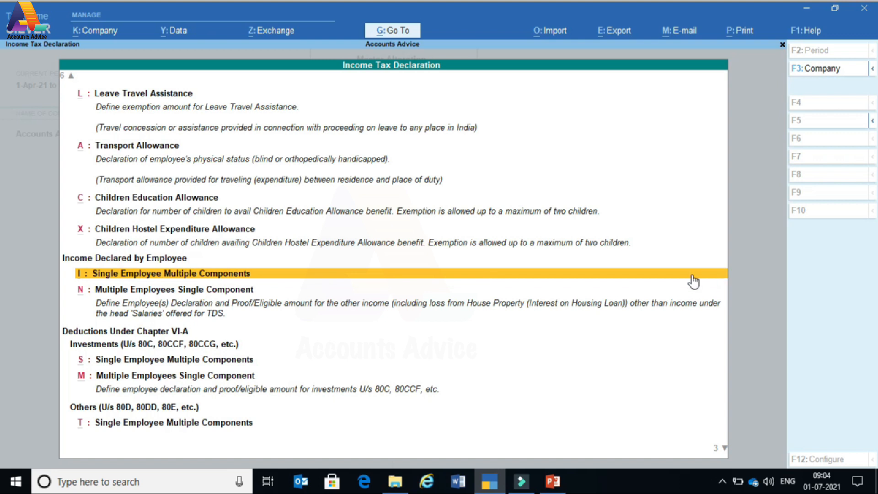
pyautogui.press('Down')
# - Add Interest on Housing Loan - Self Occupied to the employee's other income declaration
pyautogui.click(692, 275)
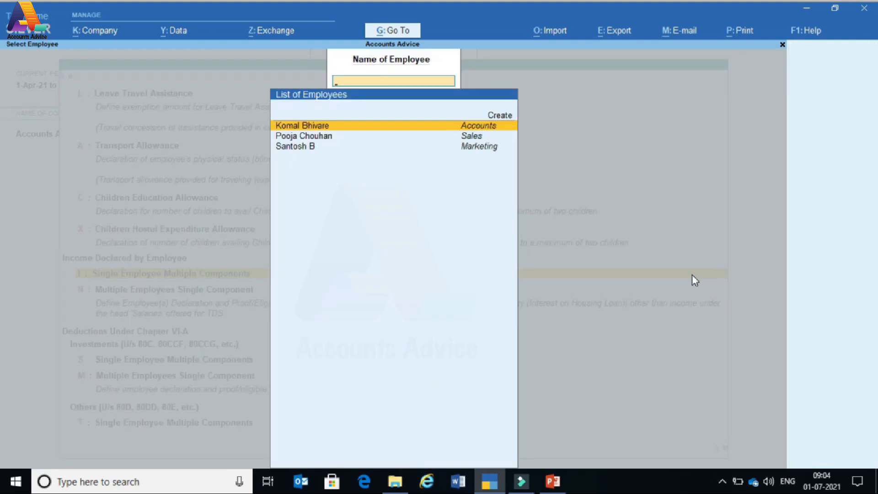
pyautogui.press('Return')
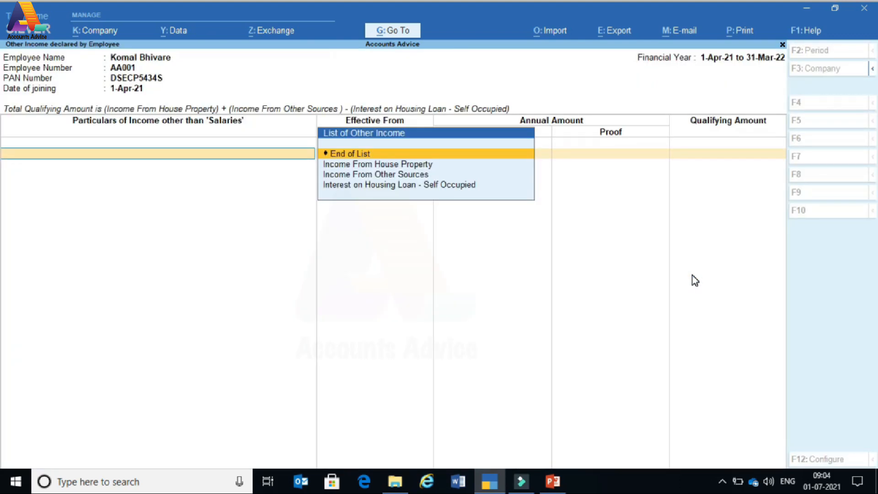
pyautogui.press('Down')
pyautogui.press('Down')
pyautogui.press('Down')
pyautogui.press('Up')
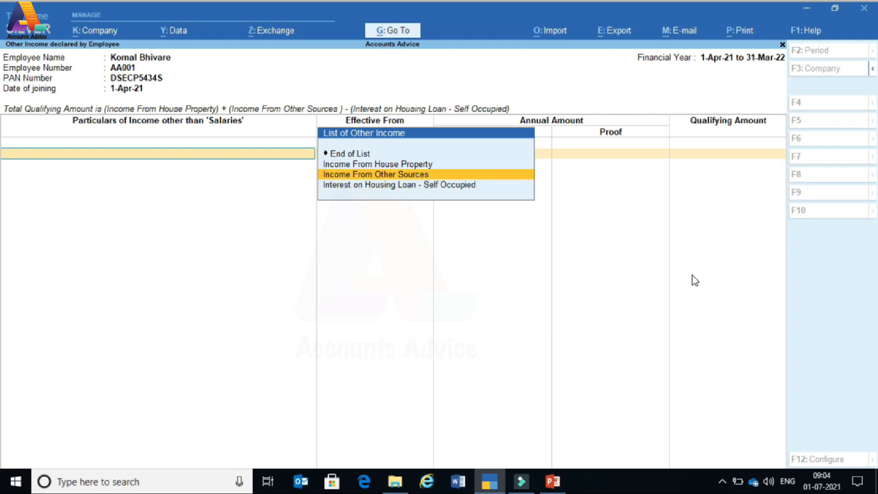
pyautogui.press('Up')
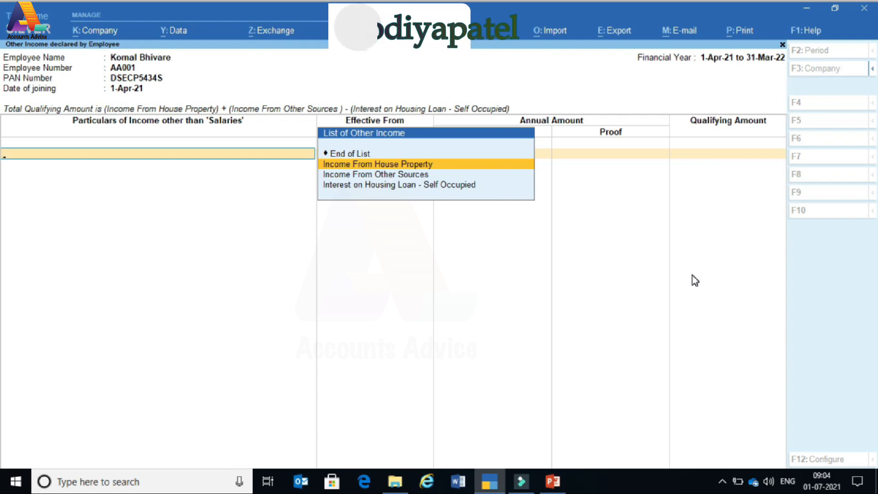
pyautogui.press('Down')
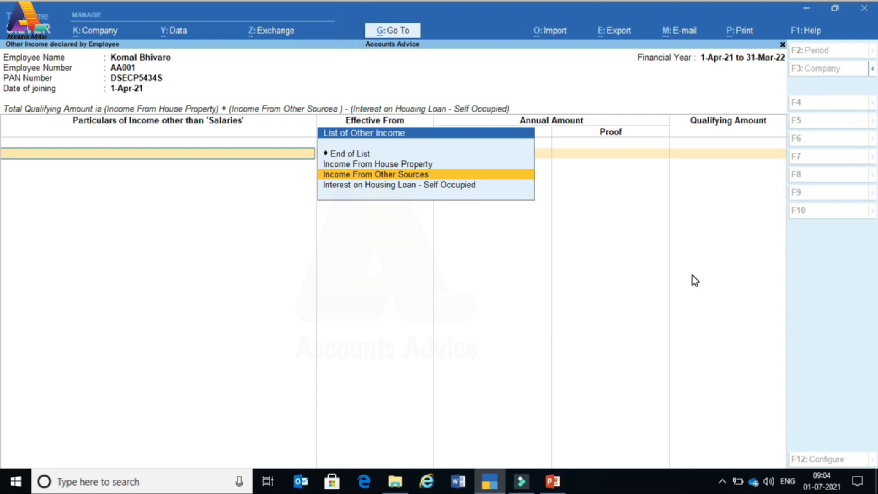
pyautogui.press('Down')
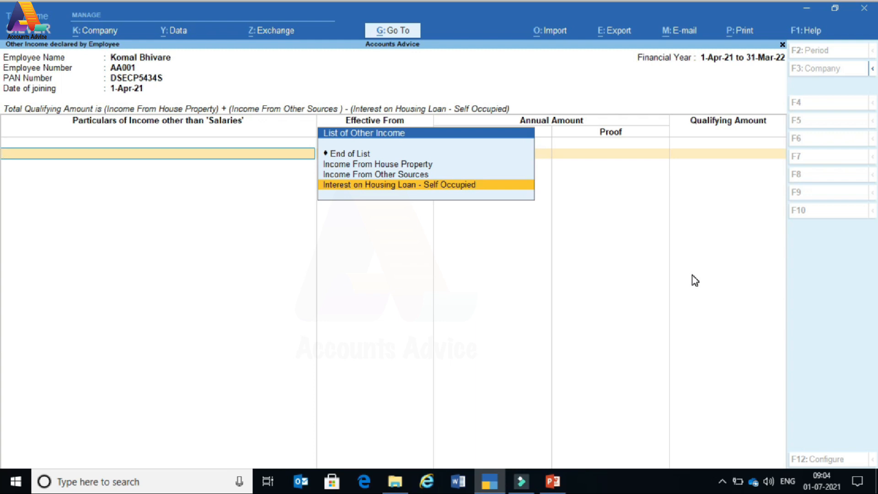
pyautogui.press('Return')
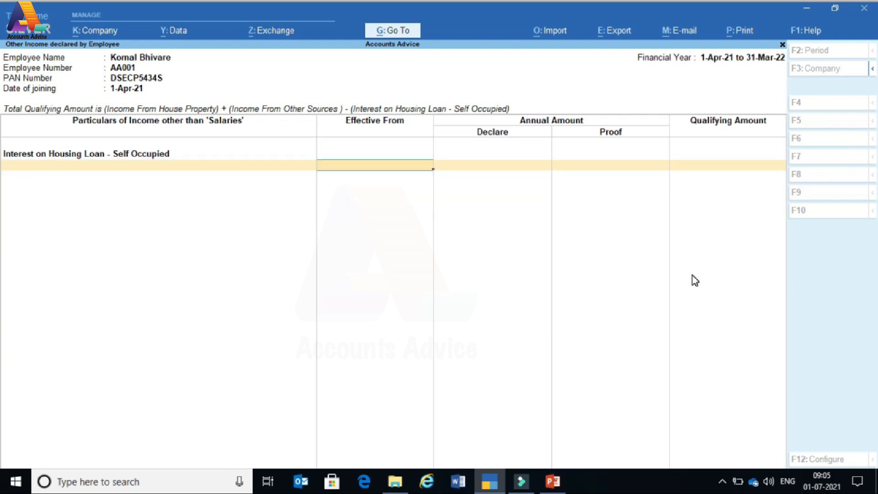
# - Enter 1-4-2021 with 1,50,000 declared and 1,50,000 proof, and save the declaration
pyautogui.write('1-4-2021')
pyautogui.press('Return')
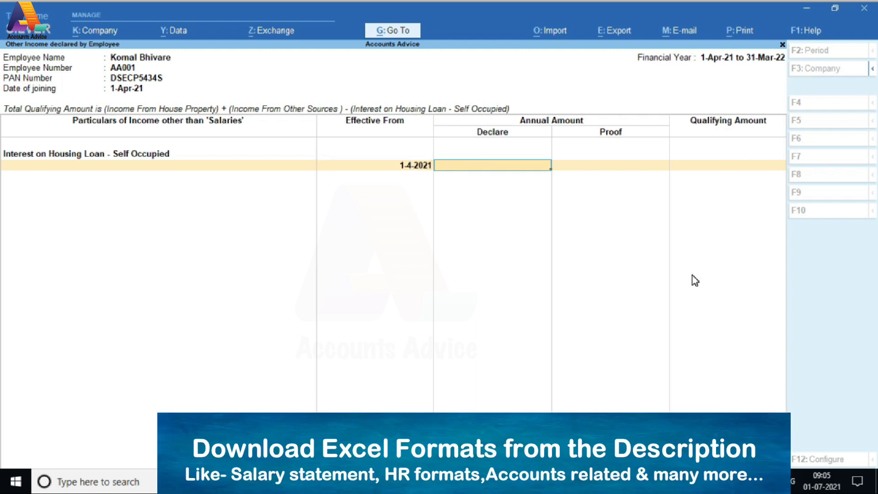
pyautogui.write('150000')
pyautogui.press('Return')
pyautogui.write('150000')
pyautogui.press('Return')
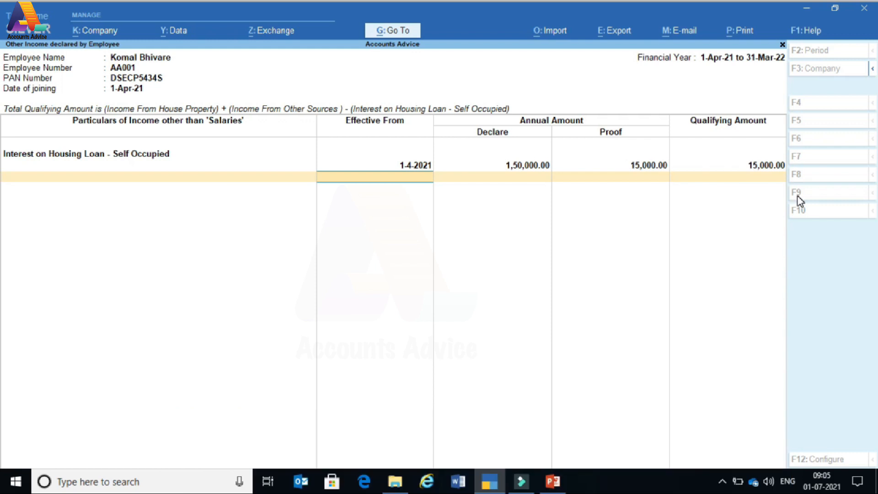
pyautogui.press('BackSpace')
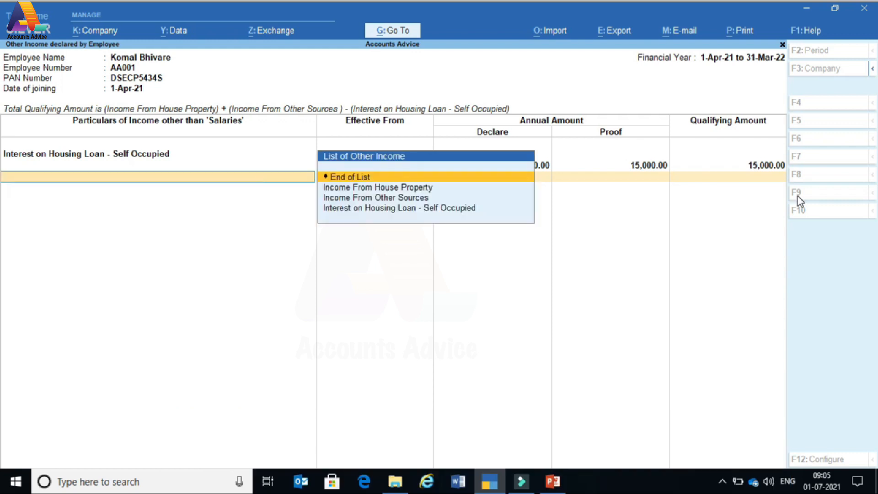
pyautogui.press('Return')
pyautogui.press('Return')
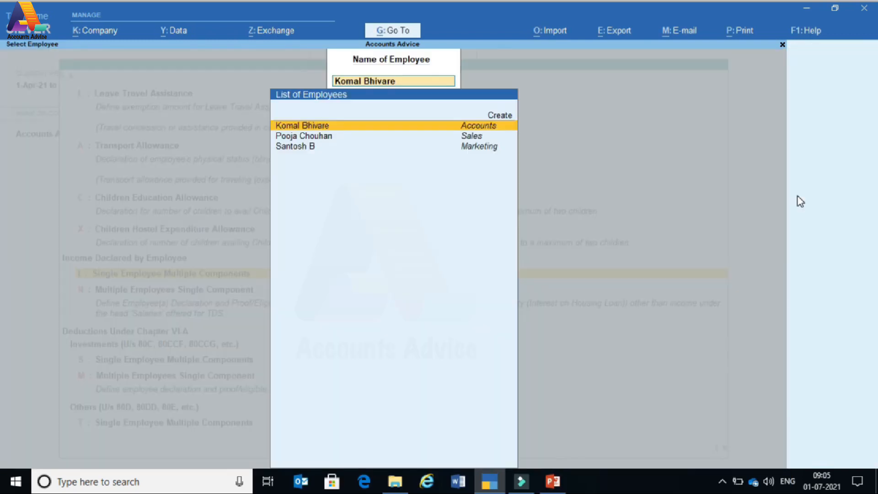
pyautogui.press('Escape')
# - Open the employee's single-employee Investment Declaration, already listing EPF and NPS (Tier-I)
pyautogui.press('Down')
pyautogui.press('Down')
pyautogui.press('Down')
pyautogui.press('Up')
pyautogui.press('Up')
pyautogui.press('Up')
pyautogui.press('Up')
pyautogui.press('Up')
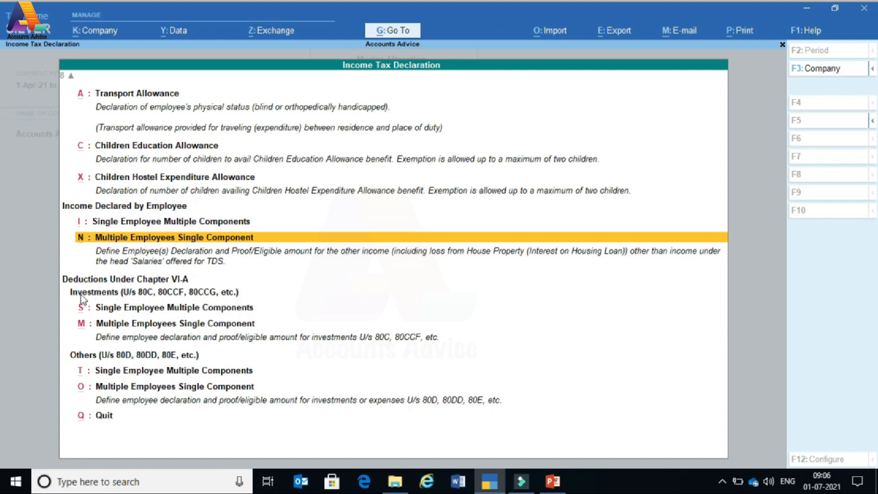
pyautogui.click(172, 307)
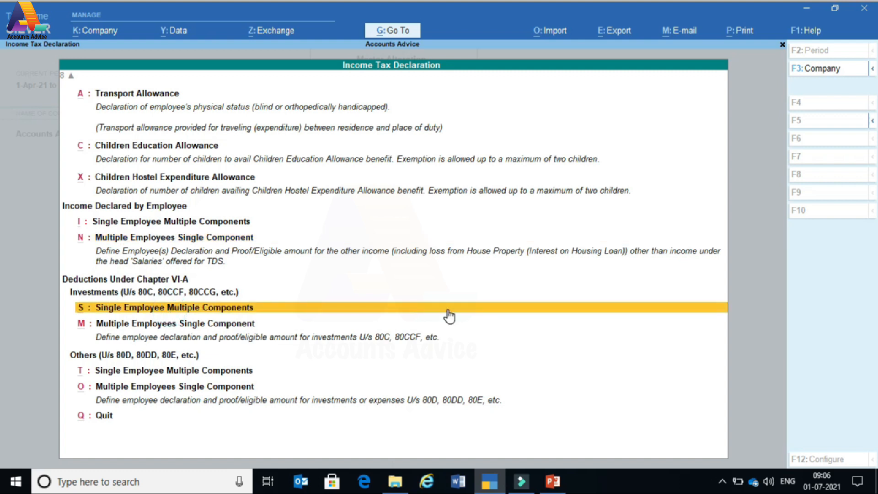
pyautogui.click(449, 315)
pyautogui.press('Return')
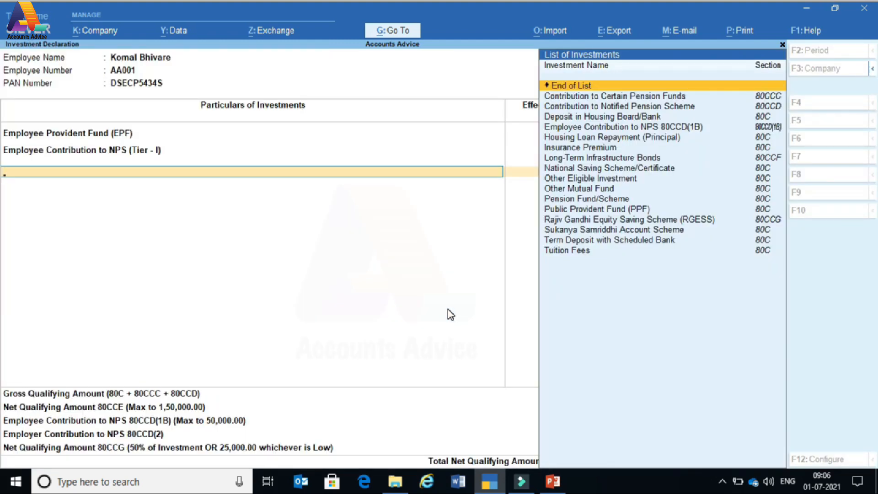
pyautogui.press('Return')
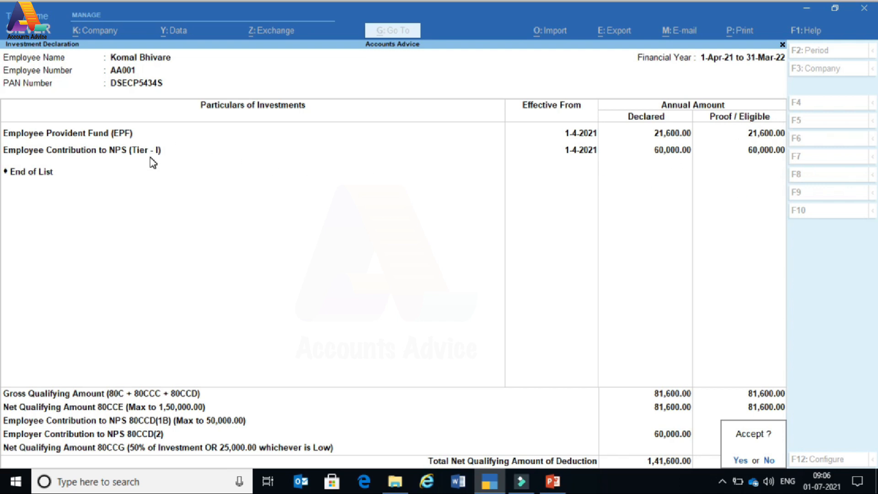
pyautogui.click(408, 176)
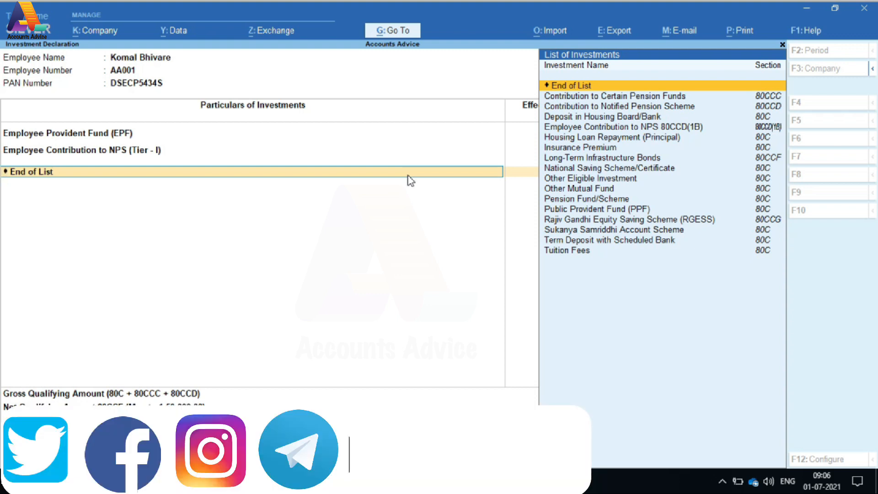
pyautogui.press('Down')
pyautogui.press('Down')
pyautogui.press('Down')
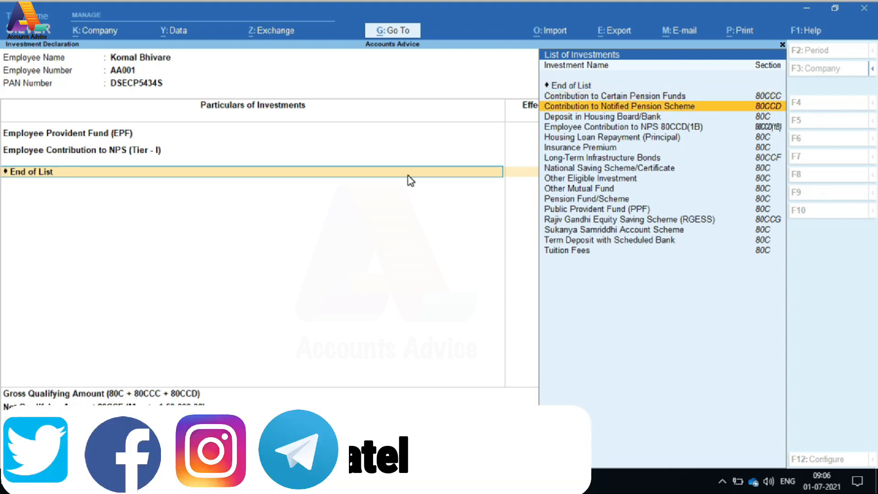
pyautogui.press('Down')
pyautogui.press('Down')
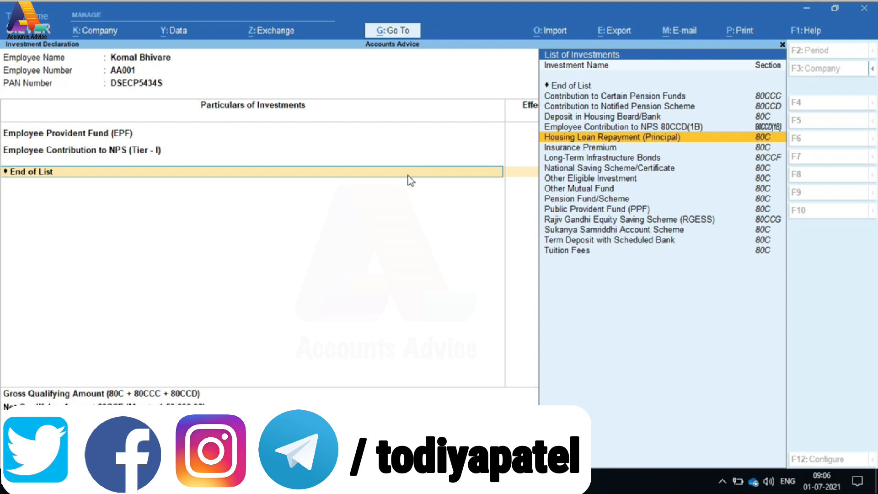
pyautogui.press('Down')
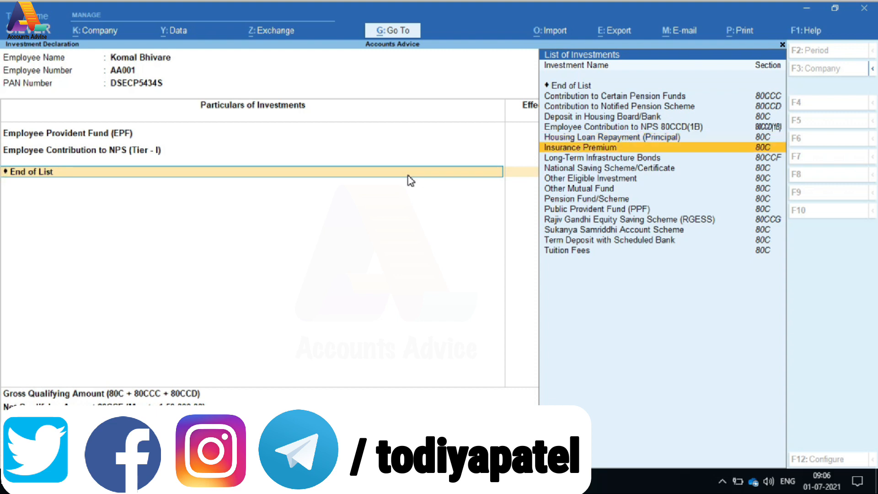
# - Add Housing Loan Repayment (Principal) from 1-4-2021 with 1,00,000 declared and 1,00,000 proof
pyautogui.press('Up')
pyautogui.press('Return')
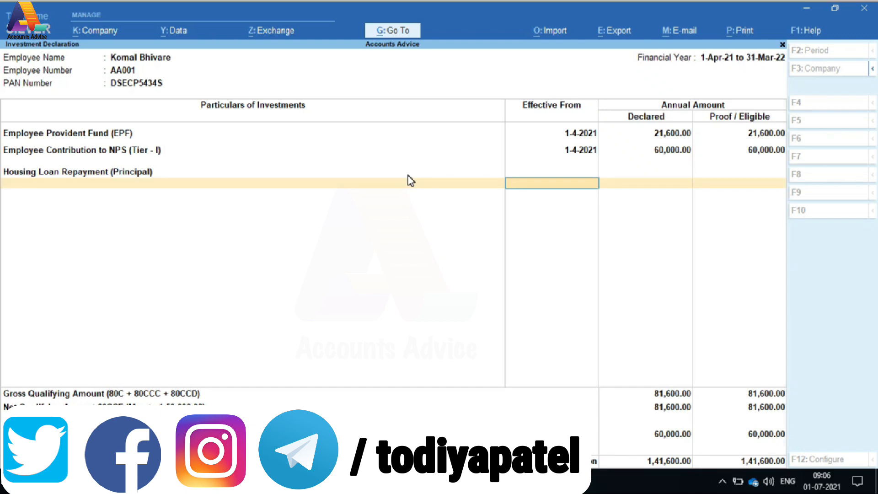
pyautogui.press('Return')
pyautogui.write('1,00,000')
pyautogui.press('Return')
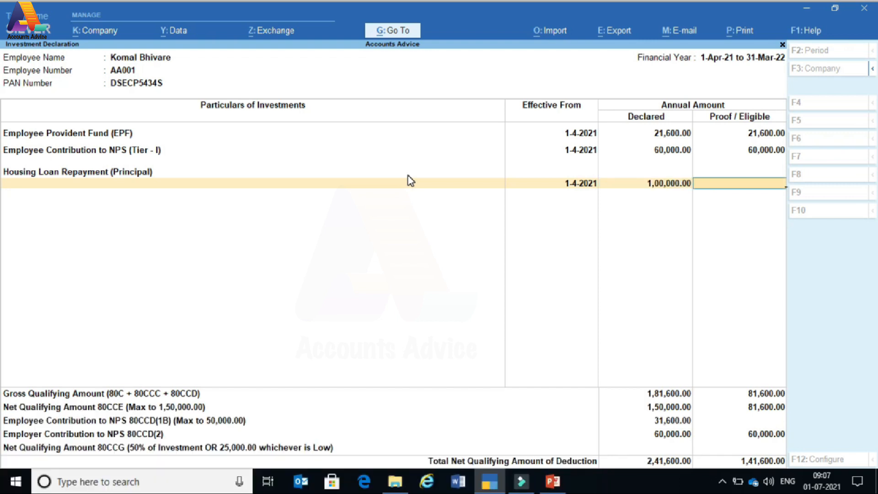
pyautogui.write('100000')
pyautogui.press('Return')
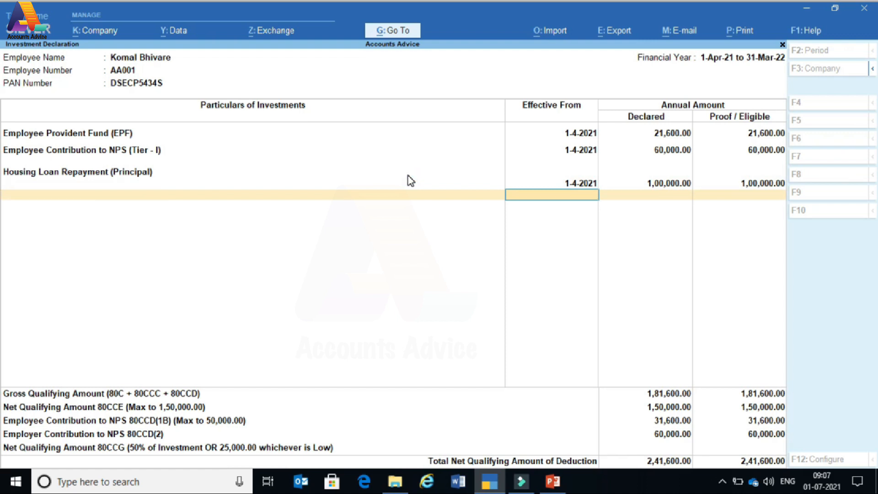
# - End the investment list at End of List and accept the investment declaration
pyautogui.press('BackSpace')
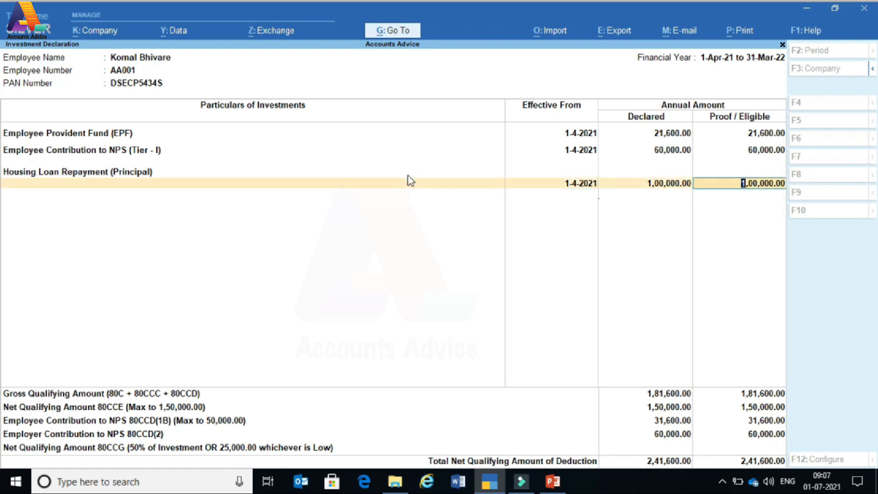
pyautogui.press('Return')
pyautogui.press('Return')
pyautogui.press('Down')
pyautogui.press('Down')
pyautogui.press('Down')
pyautogui.press('Down')
pyautogui.press('Down')
pyautogui.press('Down')
pyautogui.press('Down')
pyautogui.press('Down')
pyautogui.press('Down')
pyautogui.press('Down')
pyautogui.press('Down')
pyautogui.press('Down')
pyautogui.press('Down')
pyautogui.press('Down')
pyautogui.press('Down')
pyautogui.press('Down')
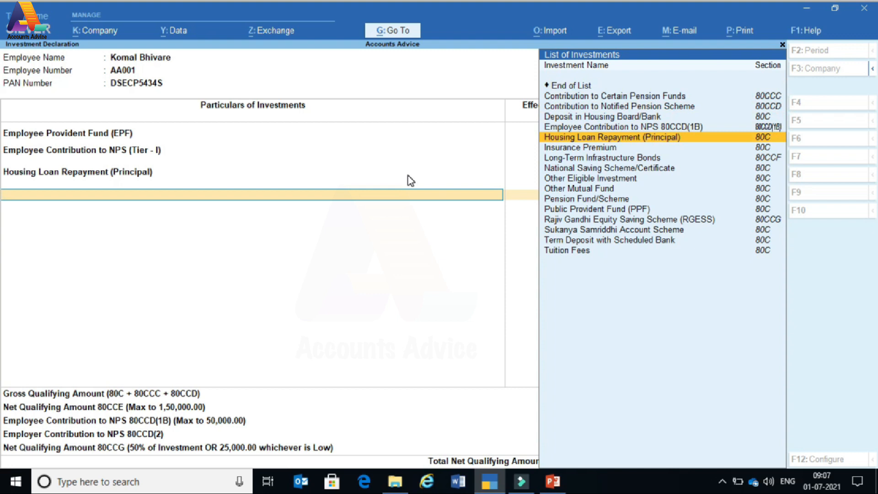
pyautogui.press('Up')
pyautogui.press('Up')
pyautogui.press('Up')
pyautogui.press('Up')
pyautogui.press('Up')
pyautogui.press('Up')
pyautogui.press('Up')
pyautogui.press('Up')
pyautogui.press('Up')
pyautogui.press('Up')
pyautogui.press('Up')
pyautogui.press('Up')
pyautogui.press('Up')
pyautogui.press('Up')
pyautogui.press('Up')
pyautogui.press('Up')
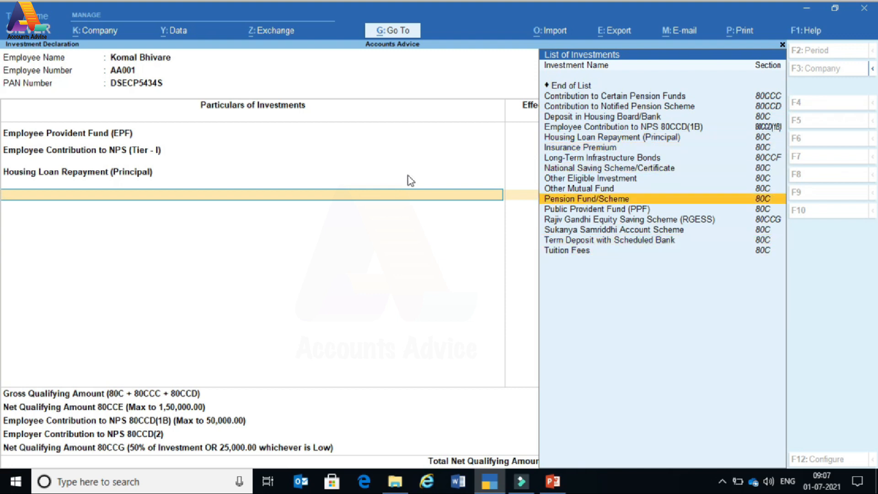
pyautogui.press('Down')
pyautogui.press('Down')
pyautogui.press('Down')
pyautogui.press('Down')
pyautogui.press('Down')
pyautogui.press('Down')
pyautogui.press('Down')
pyautogui.press('Down')
pyautogui.press('Down')
pyautogui.press('Down')
pyautogui.press('Down')
pyautogui.press('Down')
pyautogui.press('Down')
pyautogui.press('Down')
pyautogui.press('Down')
pyautogui.press('Down')
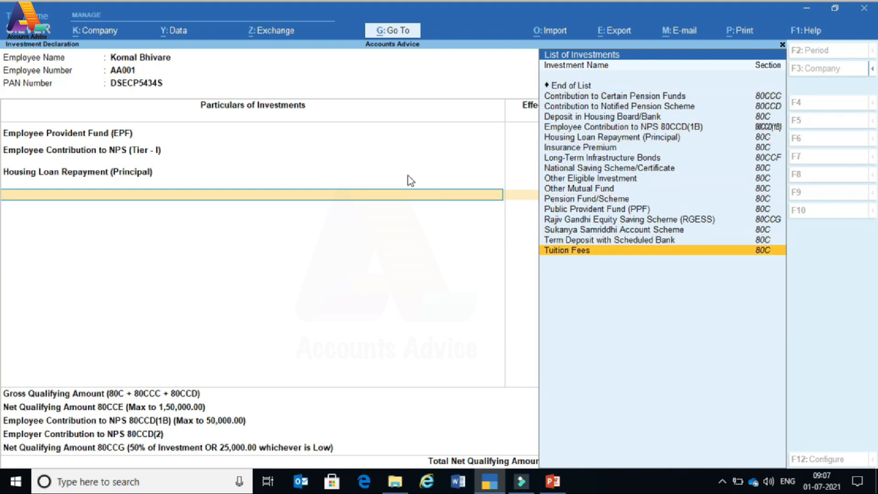
pyautogui.press('Up')
pyautogui.press('Up')
pyautogui.press('Up')
pyautogui.press('Up')
pyautogui.press('Up')
pyautogui.press('Up')
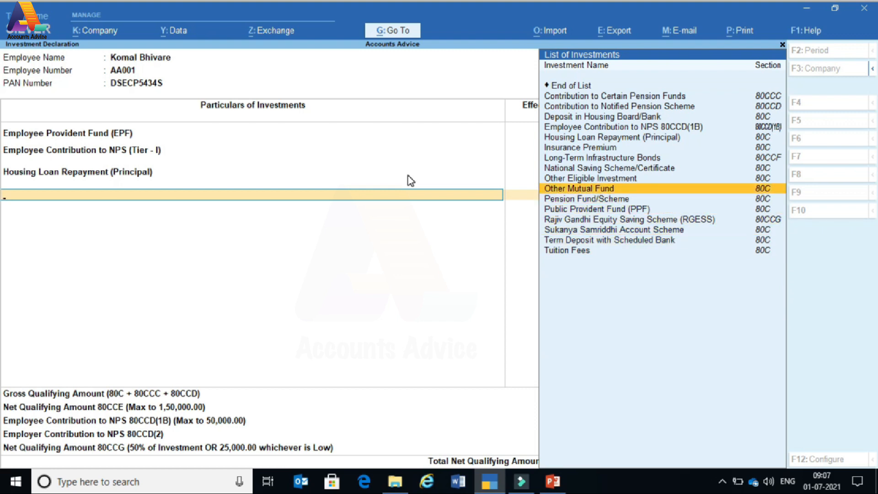
pyautogui.press('Up')
pyautogui.press('Up')
pyautogui.press('Up')
pyautogui.press('Up')
pyautogui.press('Up')
pyautogui.press('Up')
pyautogui.press('Up')
pyautogui.press('Up')
pyautogui.press('Up')
pyautogui.press('Up')
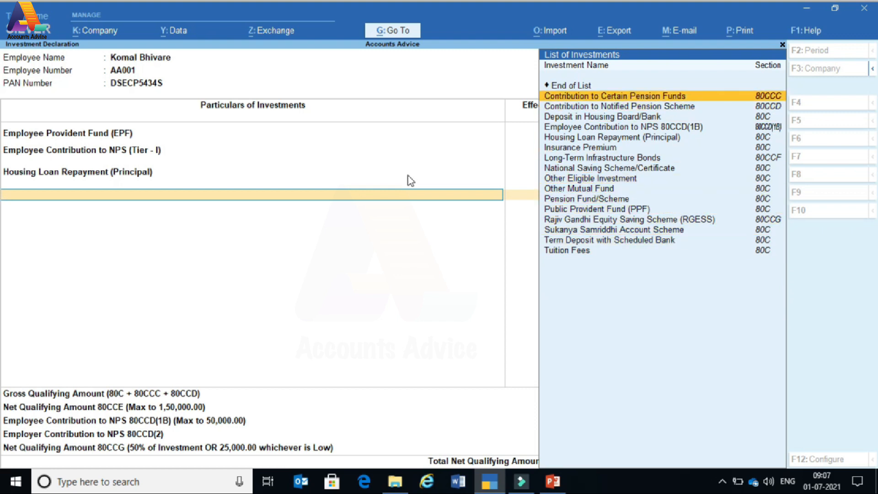
pyautogui.press('Return')
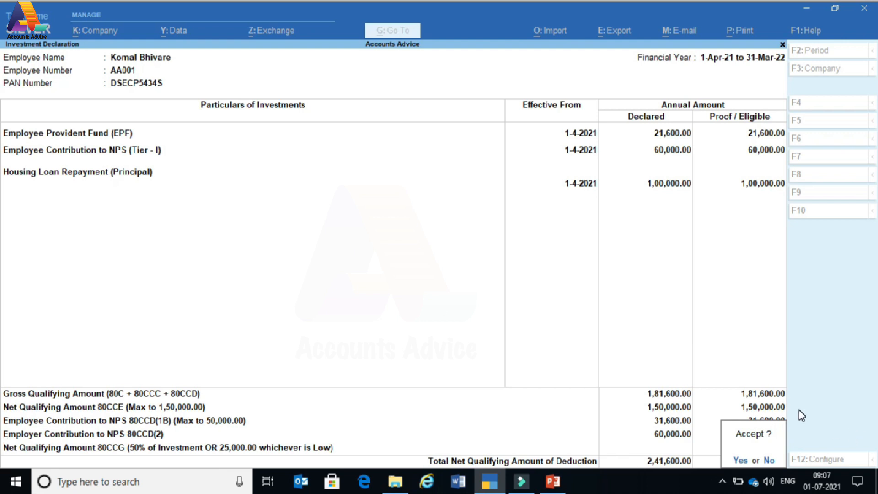
pyautogui.press('Return')
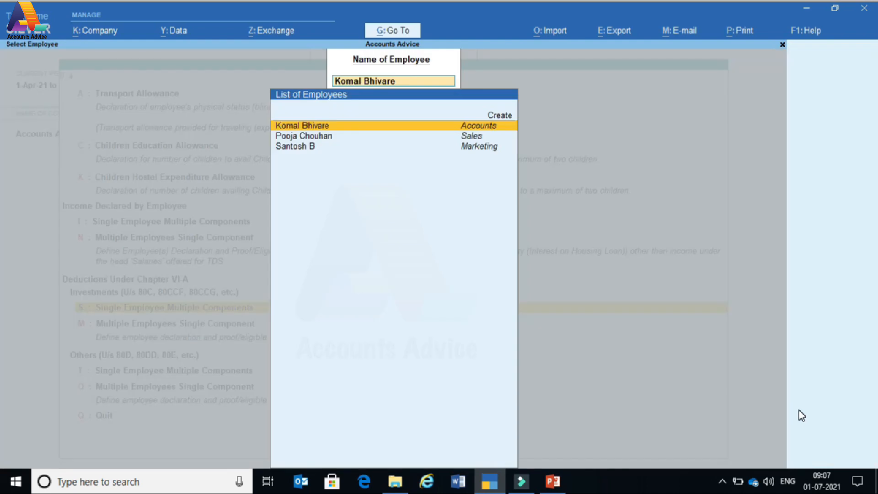
# - Open the Others Chapter VI-A deductions entry for the employee
pyautogui.press('Escape')
pyautogui.press('Escape')
pyautogui.press('Down')
pyautogui.press('Down')
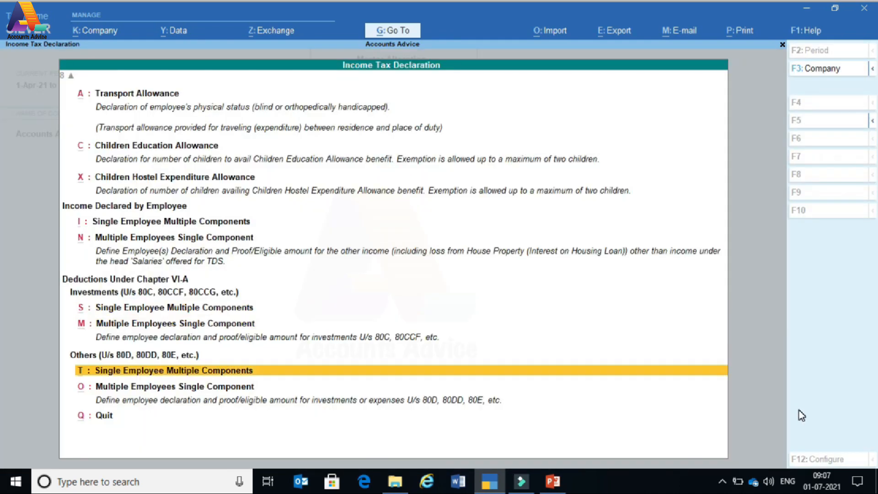
pyautogui.press('Return')
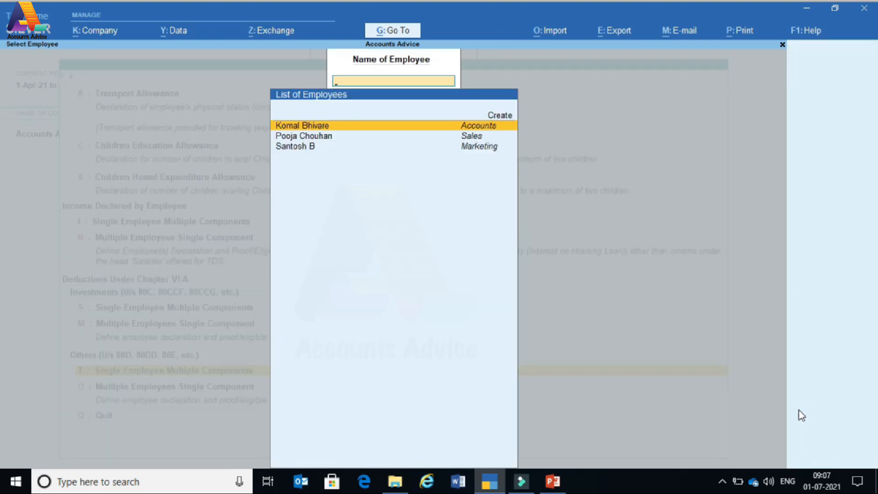
pyautogui.press('Return')
# - Review the deduction types such as Mediclaim Insurance, then quit without saving to Gateway of Tally
pyautogui.press('Down')
pyautogui.press('Down')
pyautogui.press('Down')
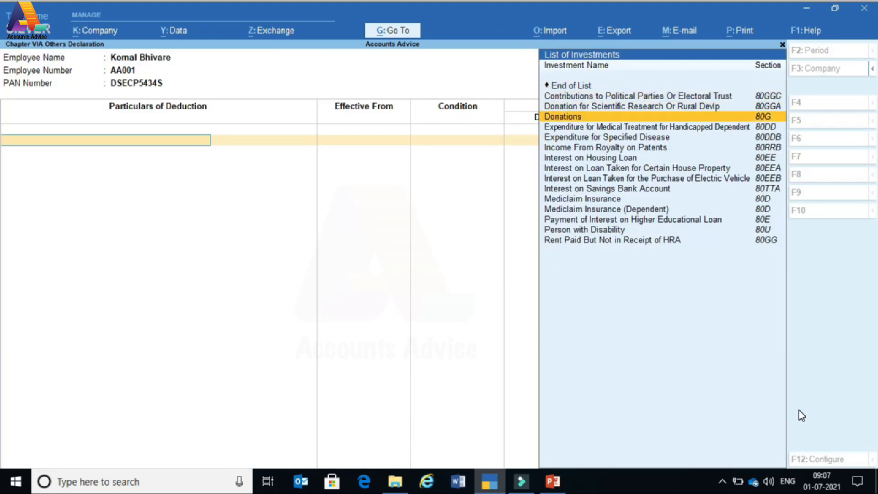
pyautogui.press('Down')
pyautogui.press('Down')
pyautogui.press('Down')
pyautogui.press('Down')
pyautogui.press('Down')
pyautogui.press('Down')
pyautogui.press('Down')
pyautogui.press('Down')
pyautogui.press('Down')
pyautogui.press('Down')
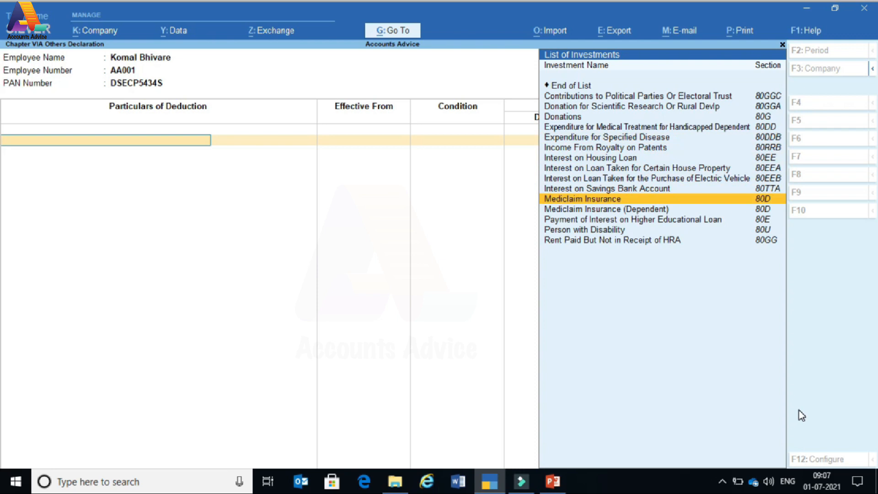
pyautogui.press('Down')
pyautogui.press('Down')
pyautogui.press('Up')
pyautogui.press('Up')
pyautogui.press('Up')
pyautogui.press('Up')
pyautogui.press('Up')
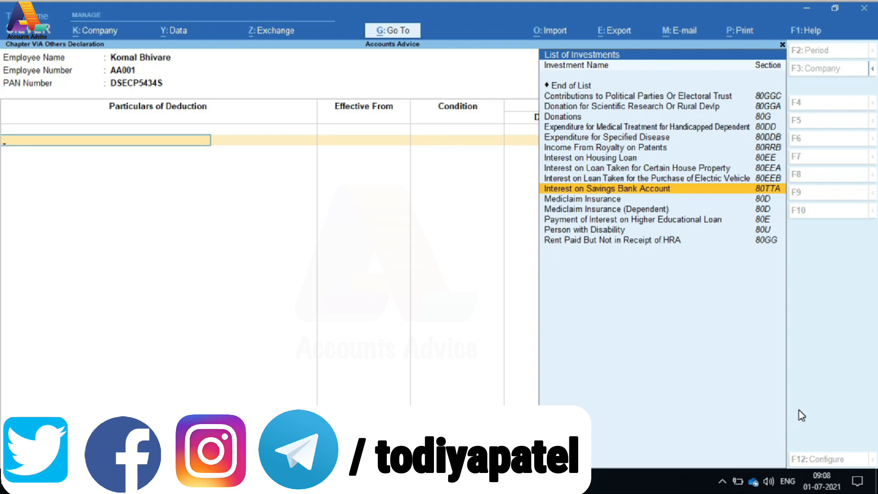
pyautogui.press('Up')
pyautogui.press('Up')
pyautogui.press('Up')
pyautogui.press('Up')
pyautogui.press('Up')
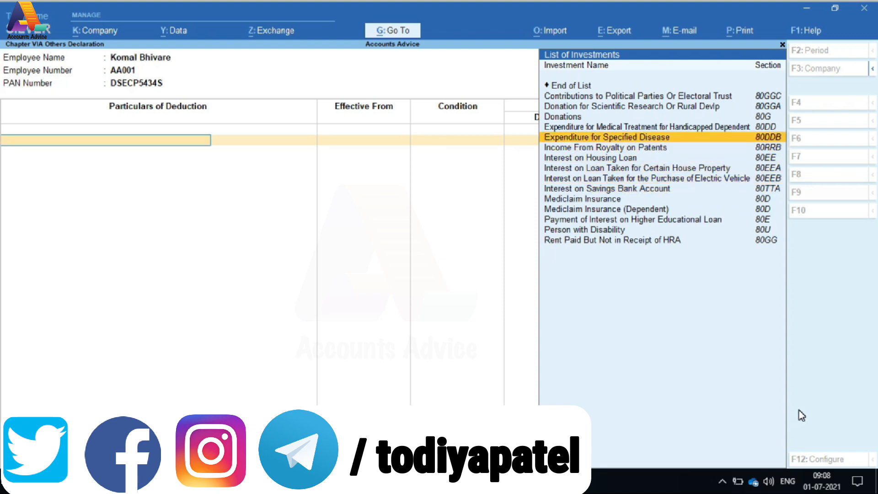
pyautogui.press('Up')
pyautogui.press('Up')
pyautogui.press('Up')
pyautogui.press('Up')
pyautogui.press('Up')
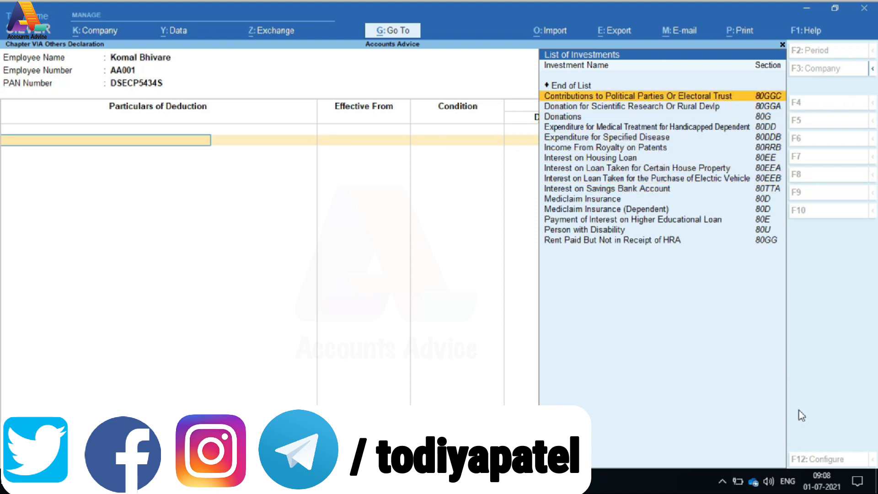
pyautogui.press('Down')
pyautogui.press('Down')
pyautogui.press('Down')
pyautogui.press('Down')
pyautogui.press('Down')
pyautogui.press('Down')
pyautogui.press('Down')
pyautogui.press('Down')
pyautogui.press('Down')
pyautogui.press('Down')
pyautogui.press('Down')
pyautogui.press('Down')
pyautogui.press('Down')
pyautogui.press('Down')
pyautogui.press('Down')
pyautogui.press('Up')
pyautogui.press('Up')
pyautogui.press('Up')
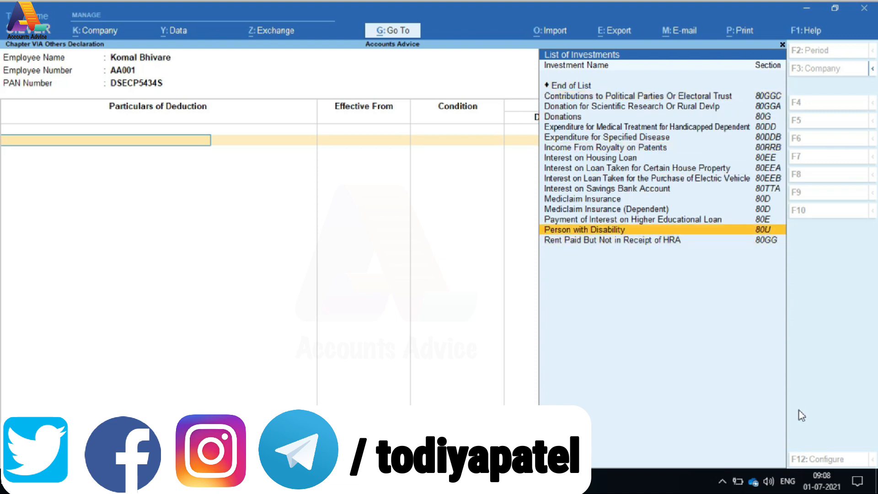
pyautogui.press('Up')
pyautogui.press('Up')
pyautogui.press('Up')
pyautogui.press('Up')
pyautogui.press('Up')
pyautogui.press('Up')
pyautogui.press('Up')
pyautogui.press('Up')
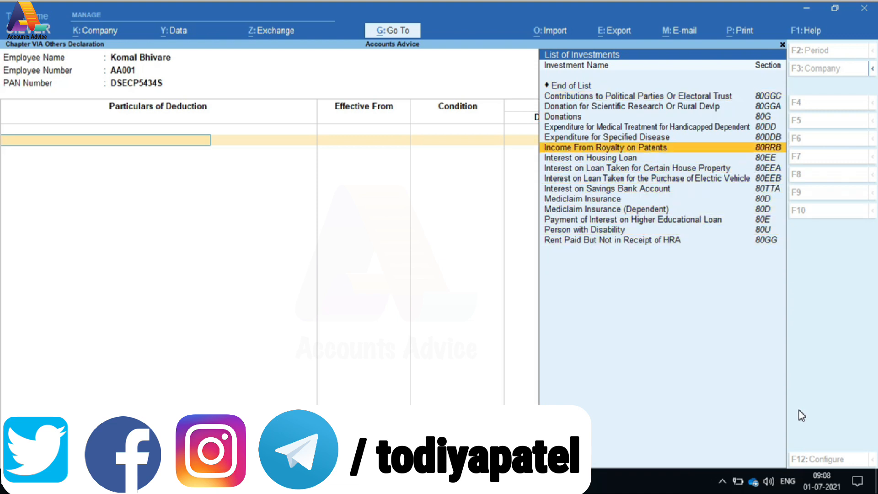
pyautogui.press('Up')
pyautogui.press('Up')
pyautogui.press('Up')
pyautogui.press('Up')
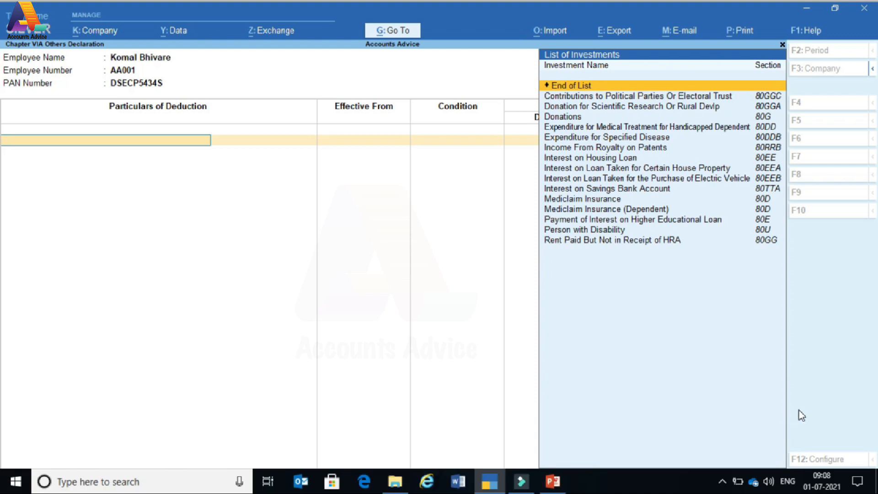
pyautogui.press('Escape')
pyautogui.press('y')
pyautogui.press('Escape')
pyautogui.press('Escape')
pyautogui.press('Escape')
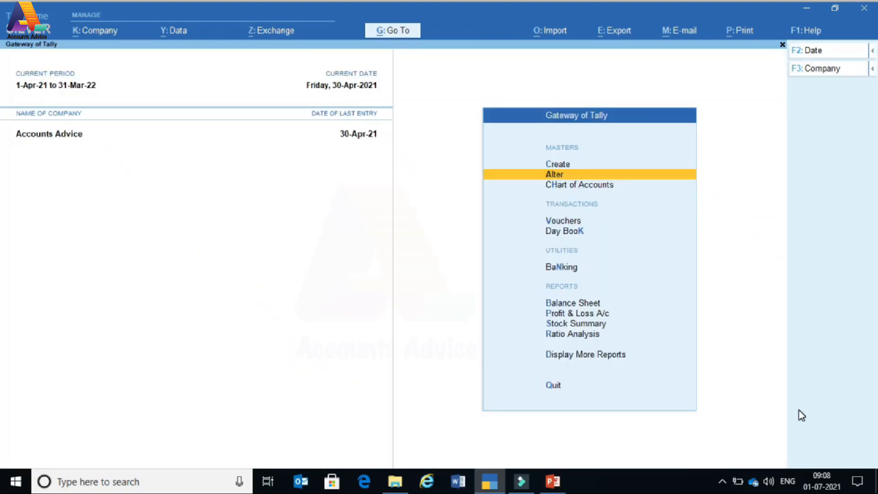